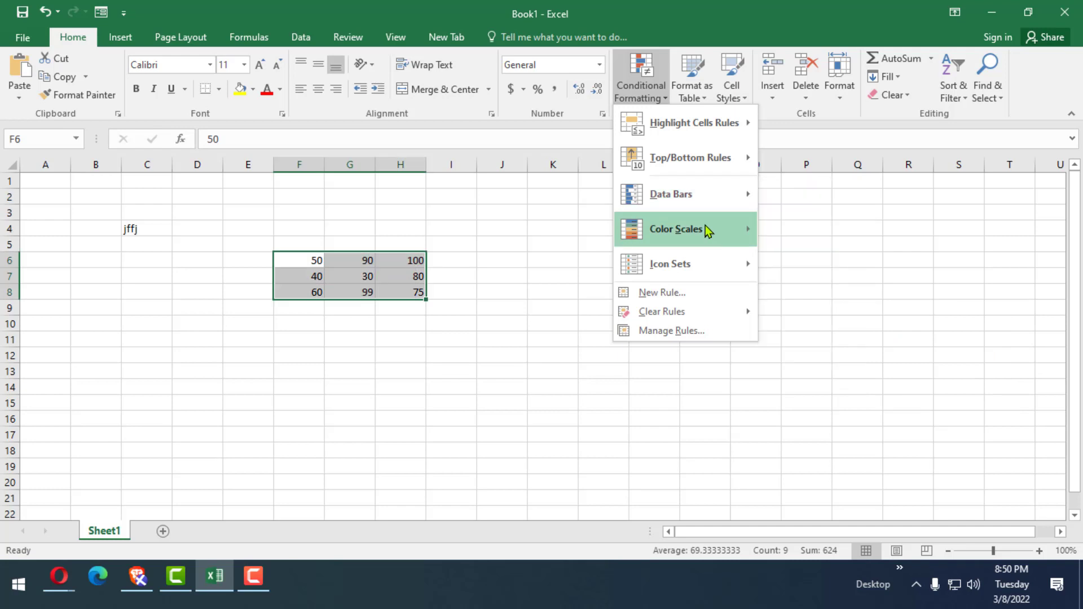
- Apply the red-yellow-green color scale as conditional formatting to the selected range F6:H8
mouse_move(705, 225)
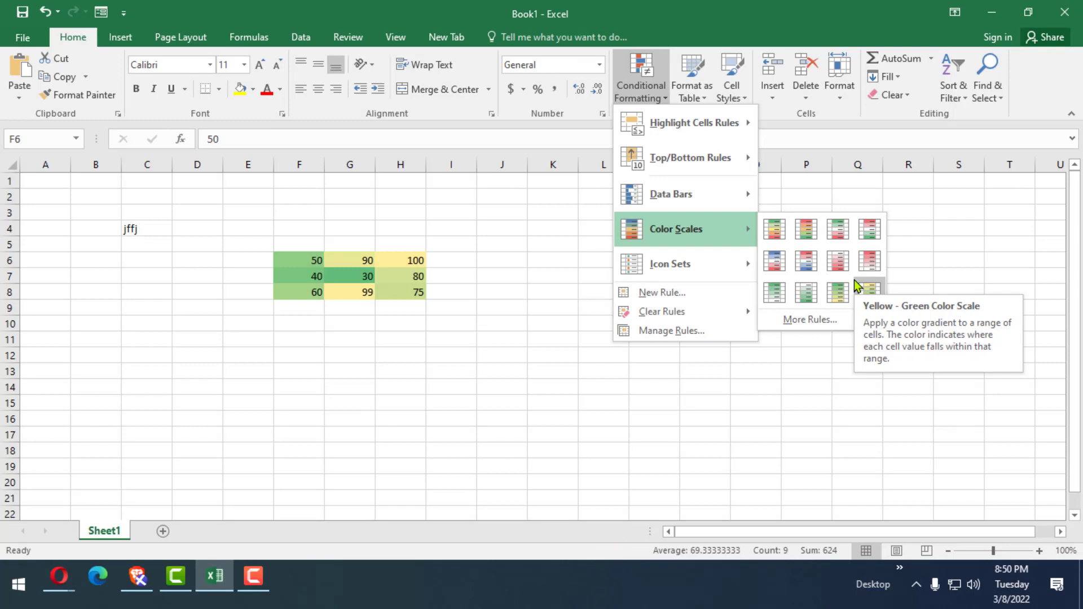
mouse_move(703, 273)
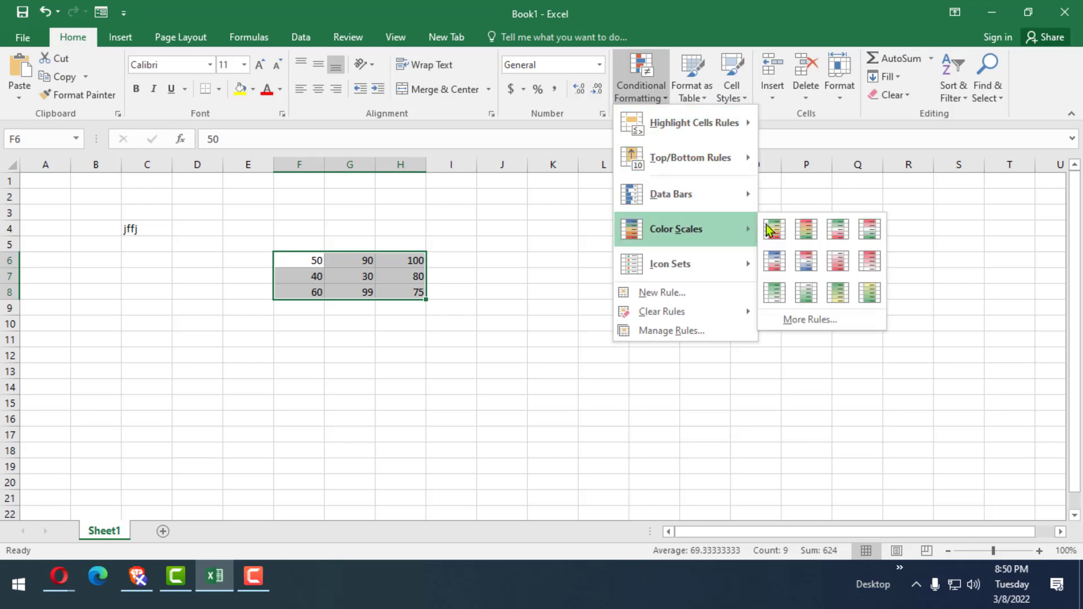
click(810, 242)
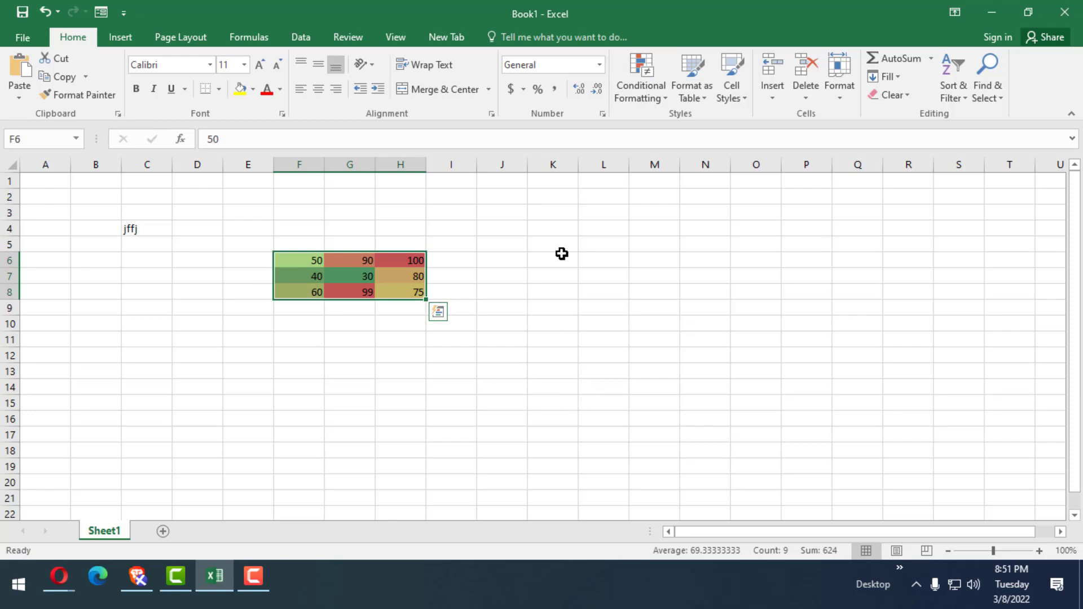
- Clear the conditional formatting rules from the entire sheet and deselect the number range
click(651, 96)
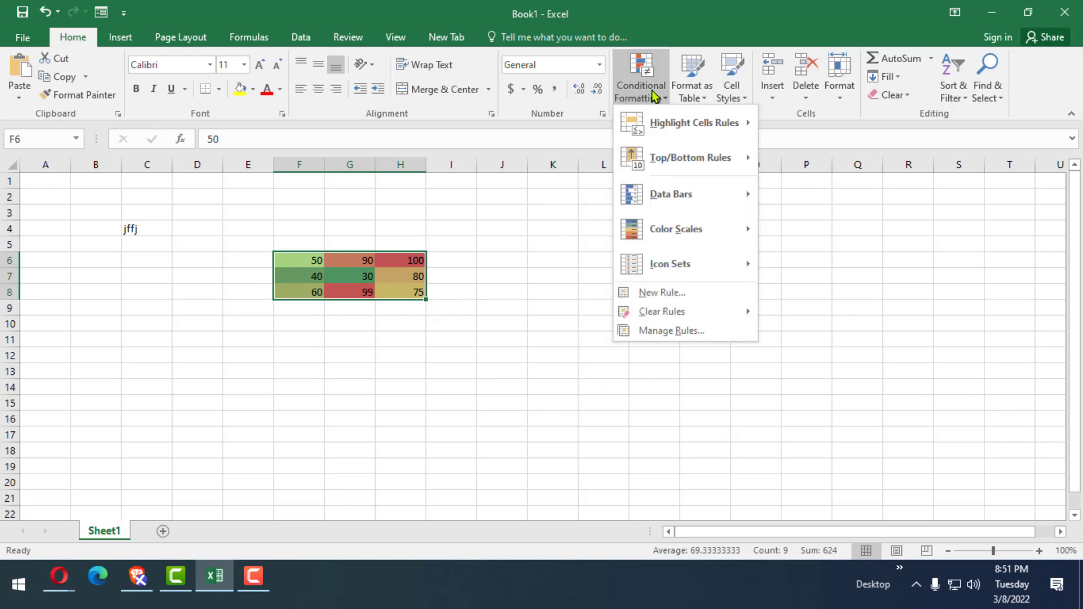
mouse_move(685, 318)
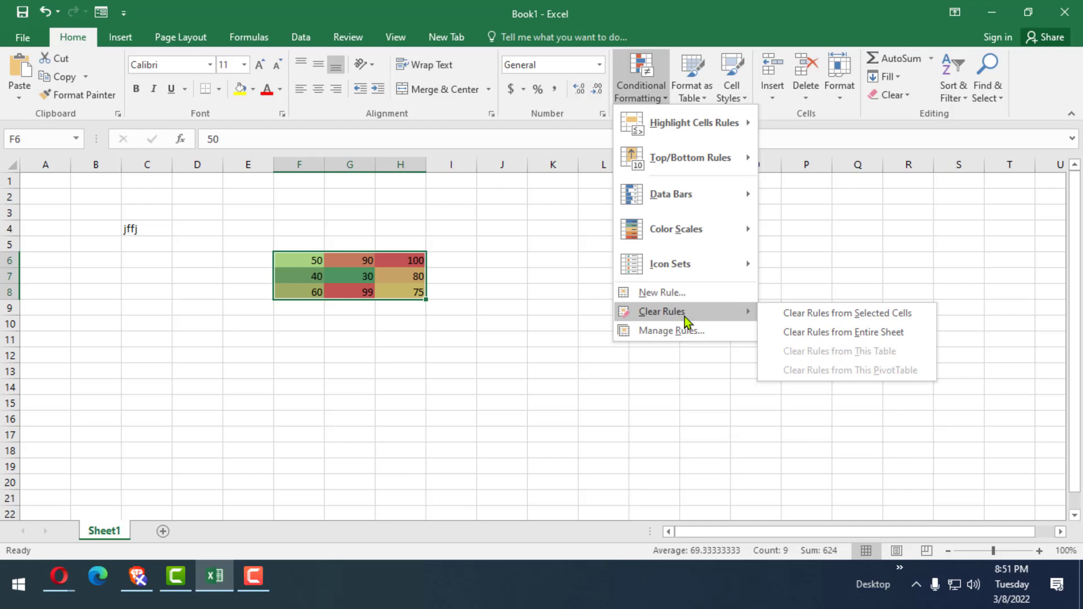
click(790, 331)
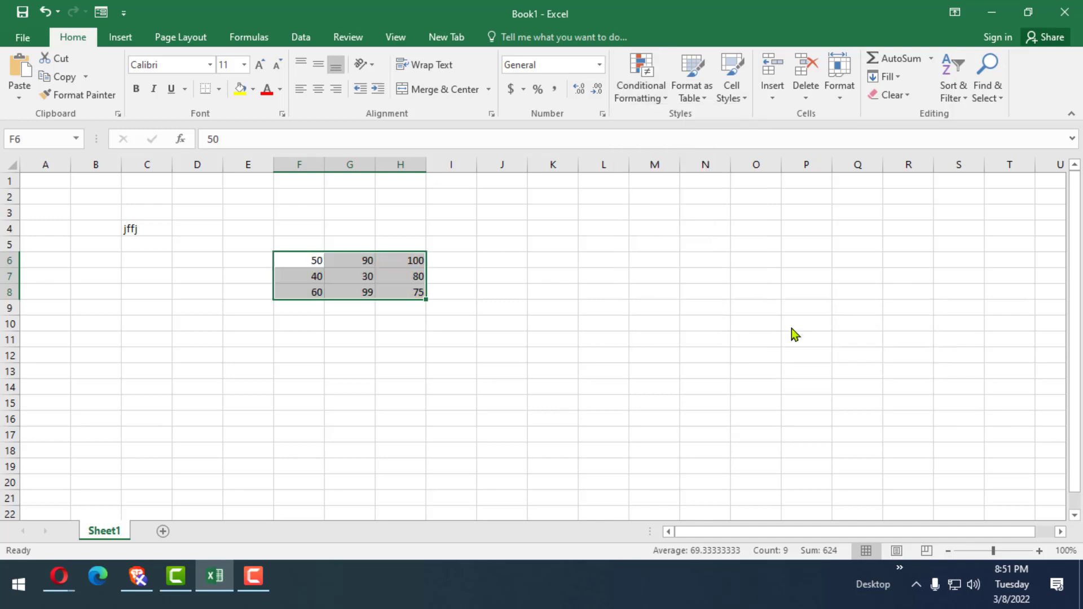
click(603, 307)
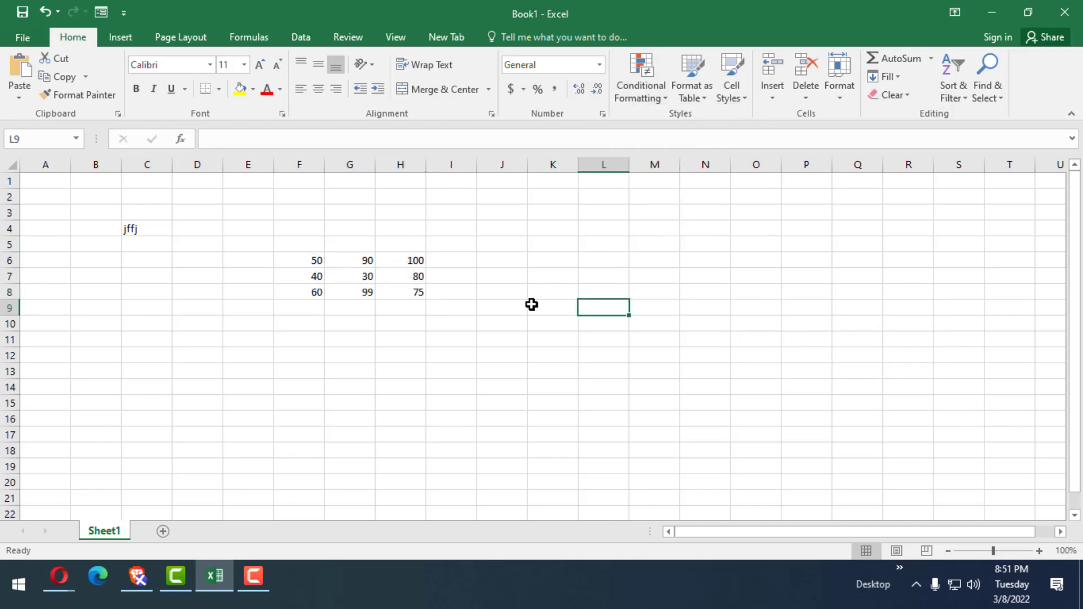
- Format the range F6:H8 as a table without headers in an orange light style, and undo it
click(703, 94)
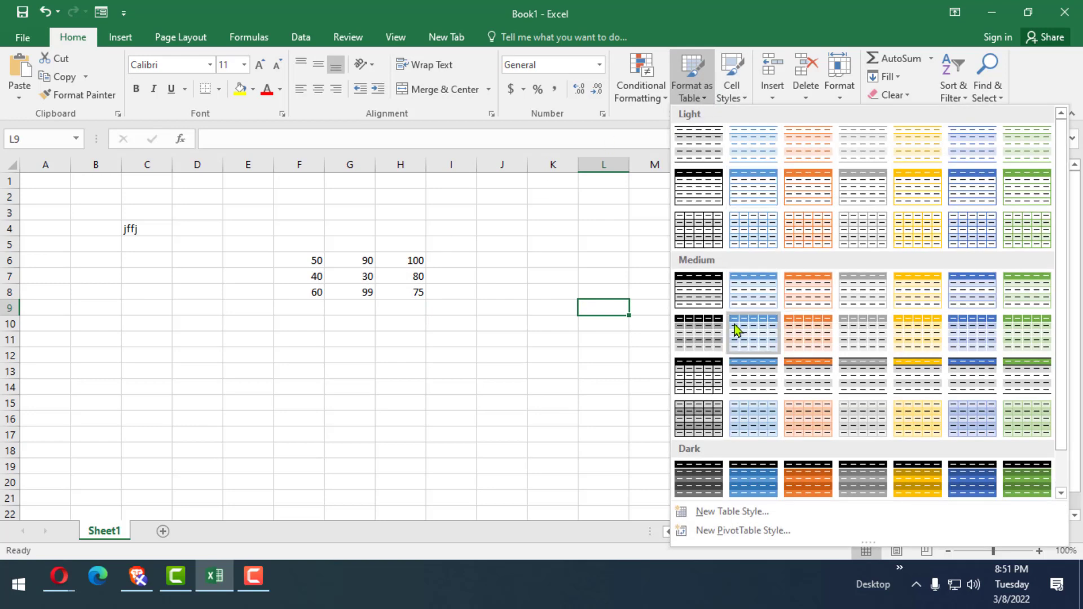
click(253, 254)
drag(285, 256, 391, 290)
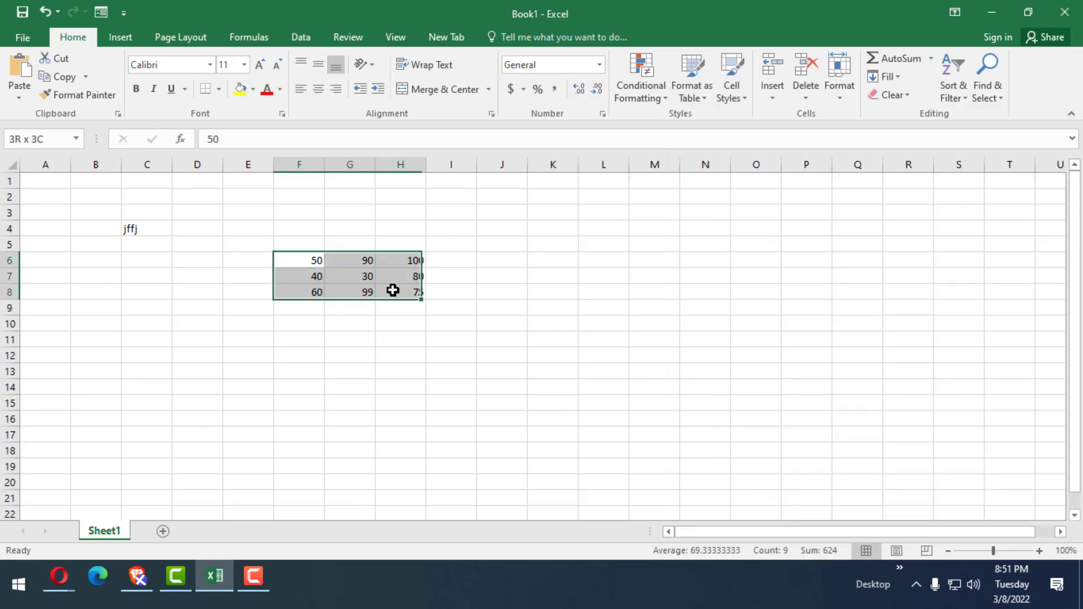
click(702, 97)
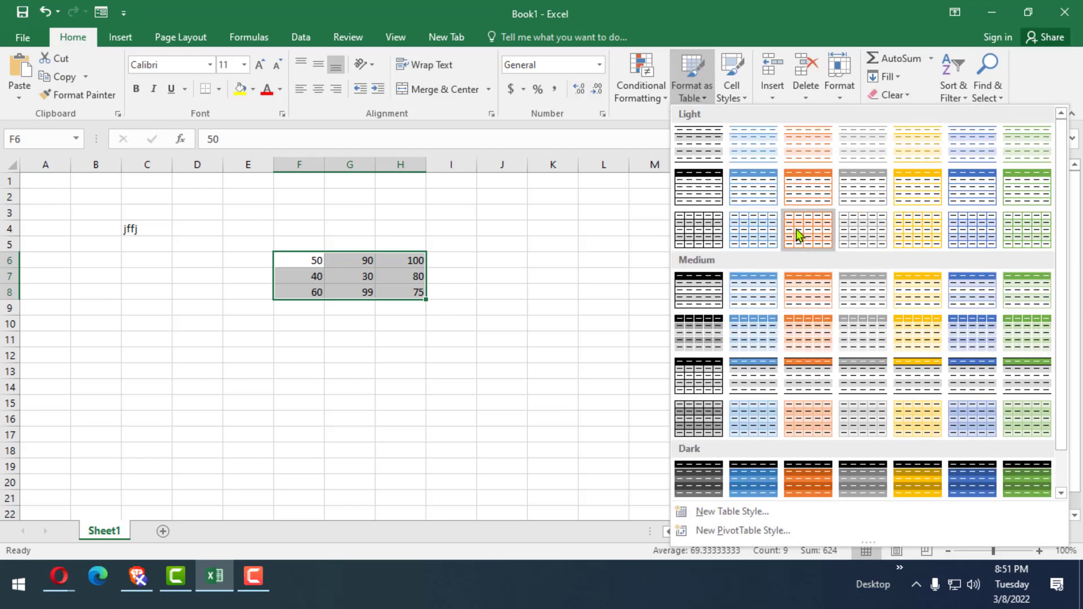
click(805, 196)
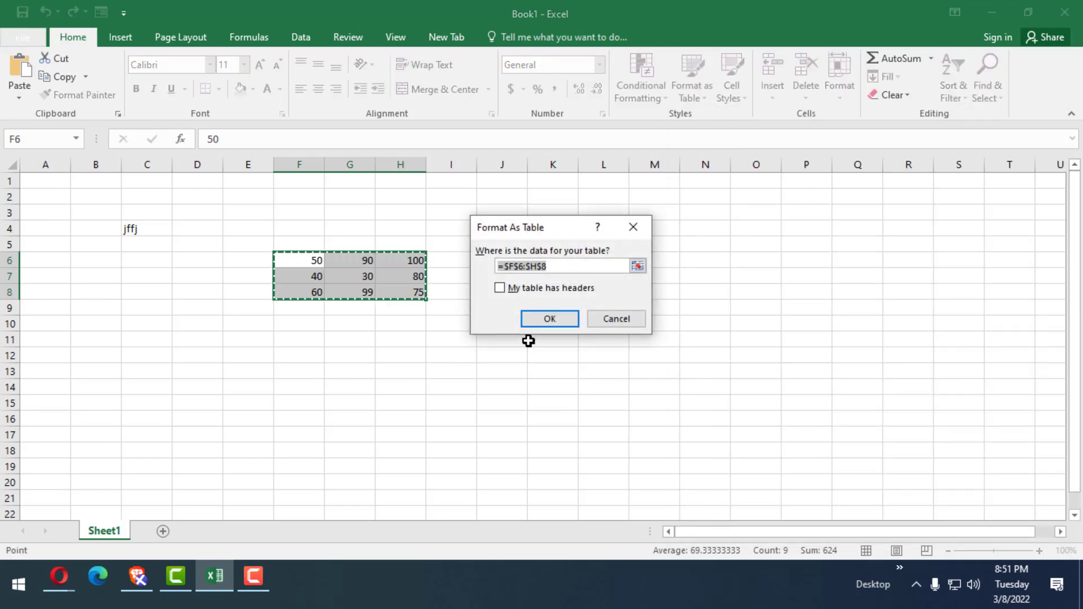
click(550, 319)
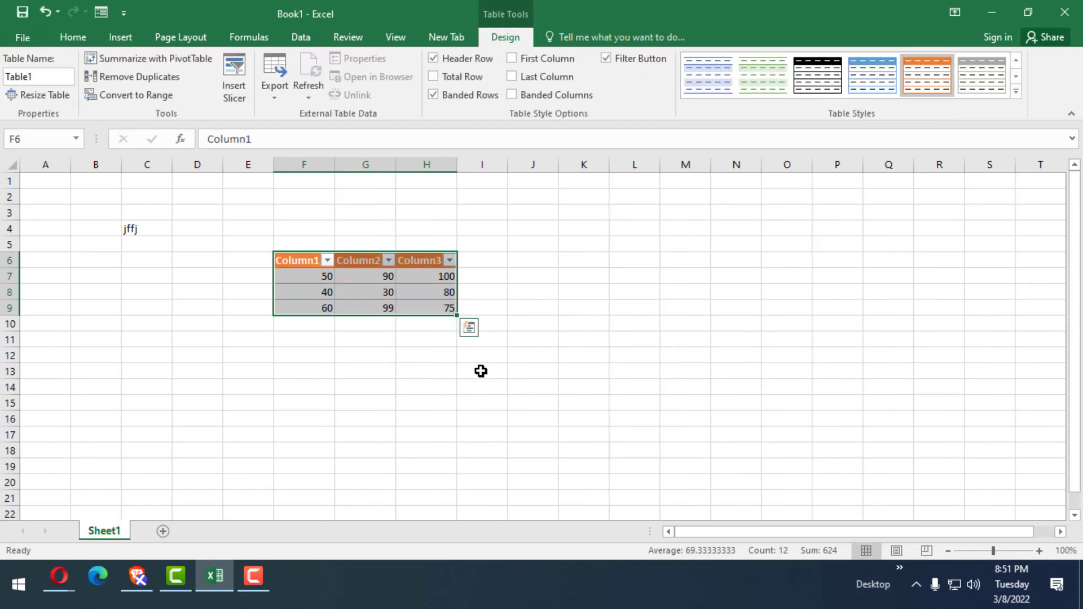
key(ctrl+z)
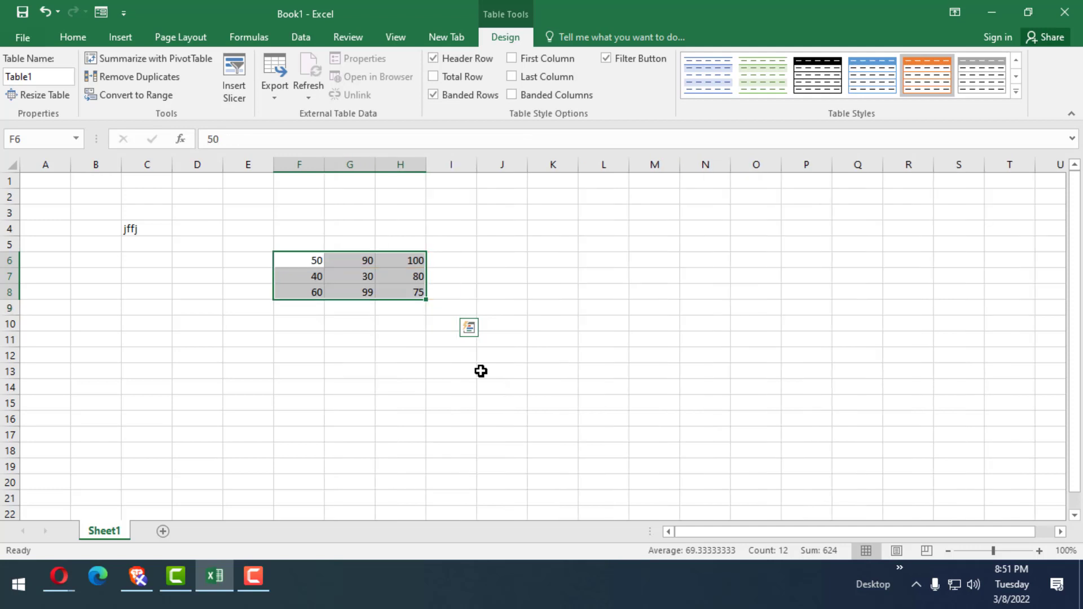
click(699, 96)
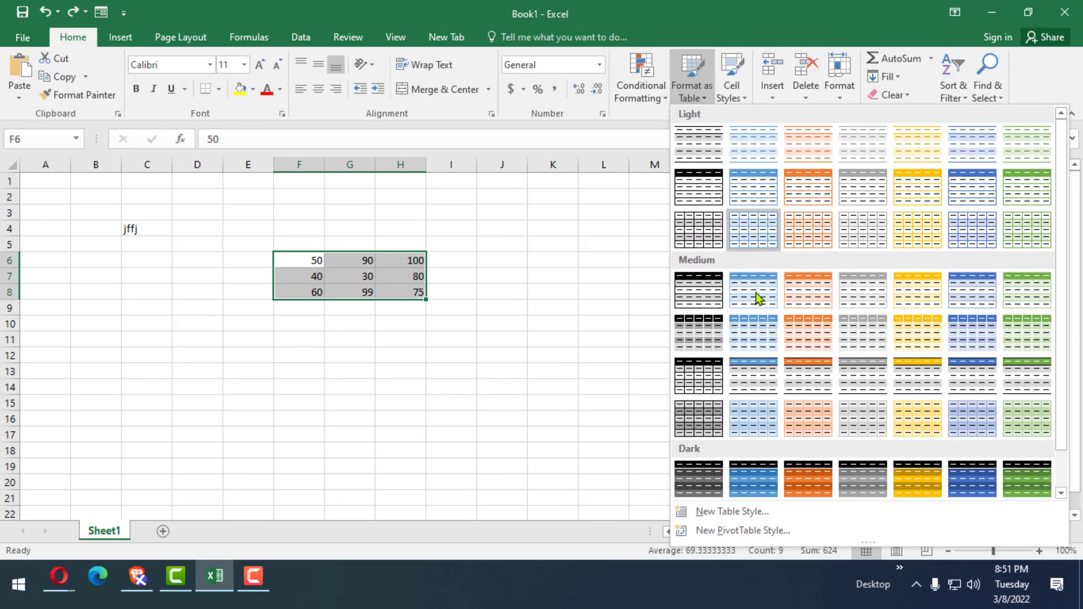
click(687, 6)
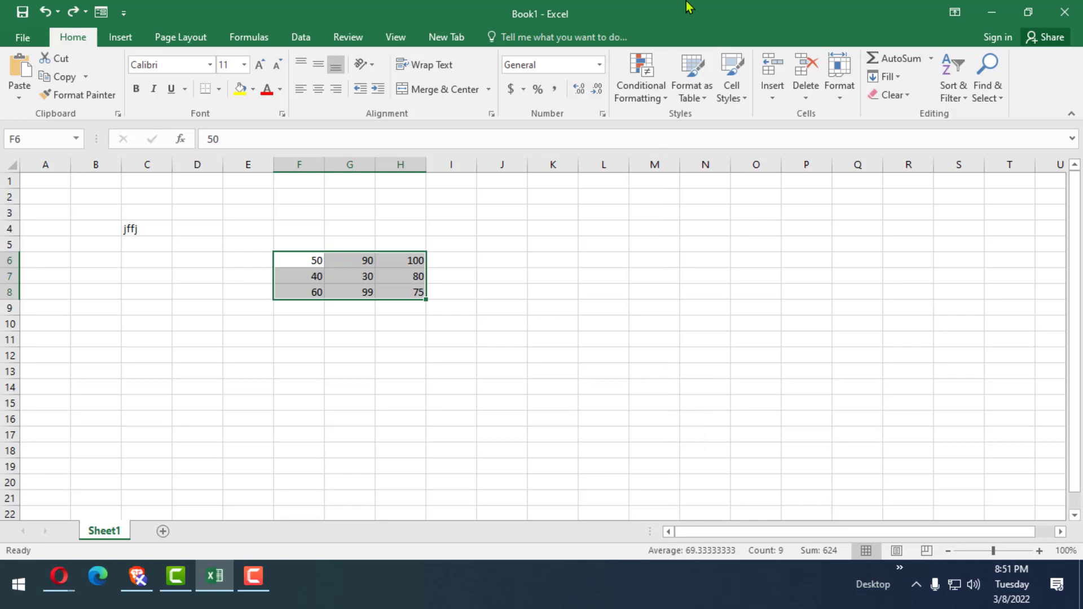
click(743, 97)
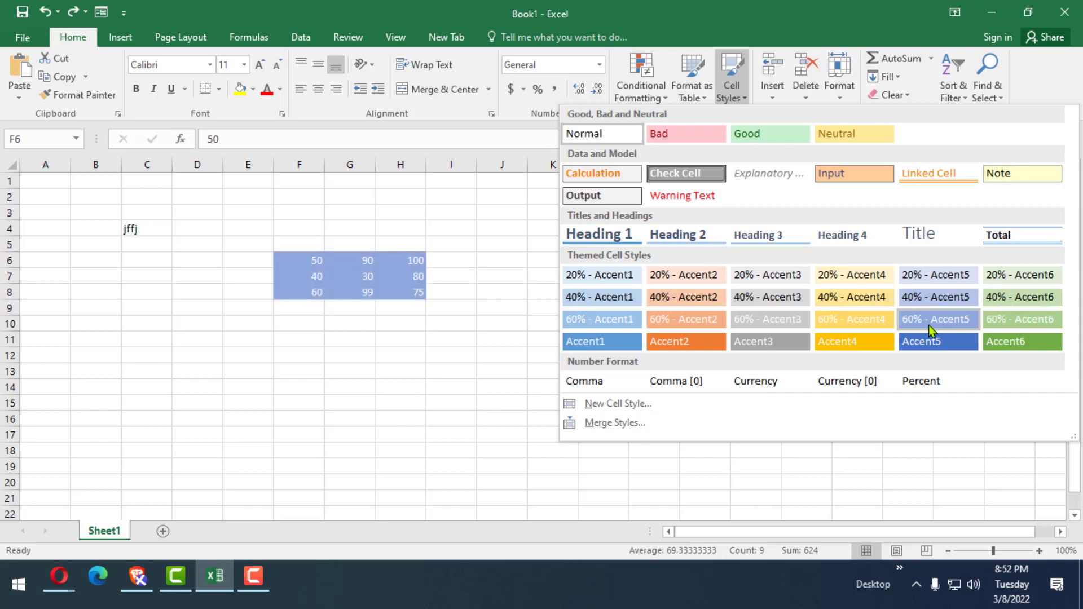
click(720, 7)
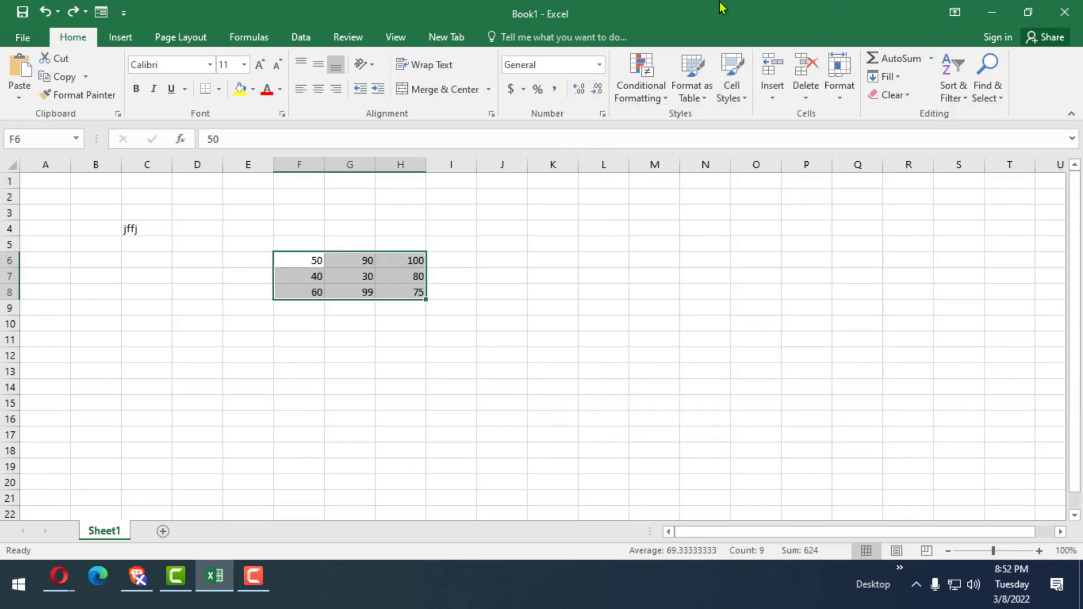
- Insert a blank cell at G7 with the Shift cells down option, and undo the insertion
click(349, 265)
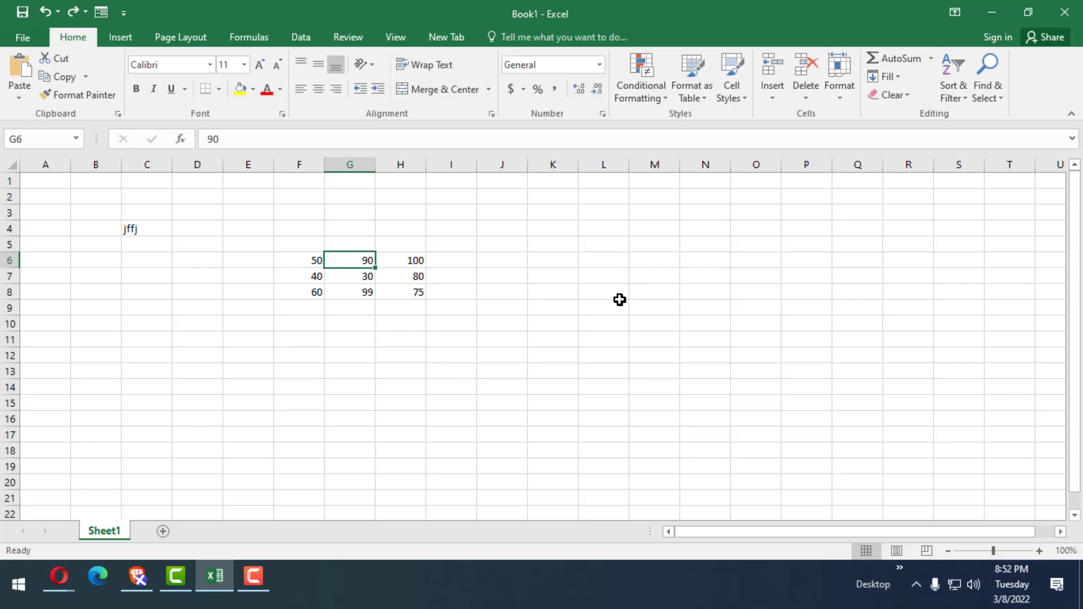
click(773, 97)
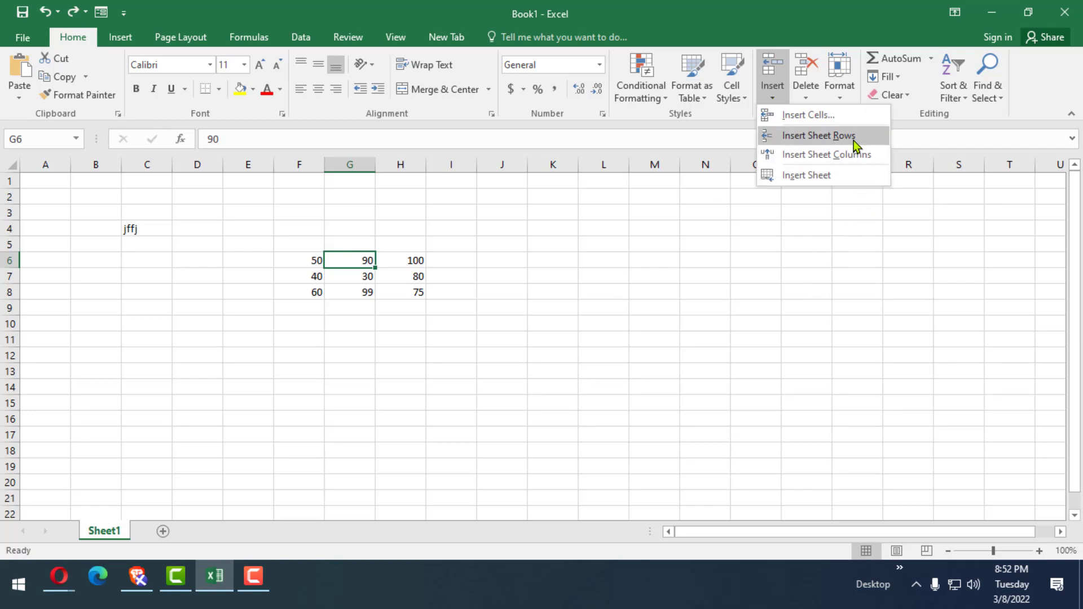
click(364, 275)
click(371, 279)
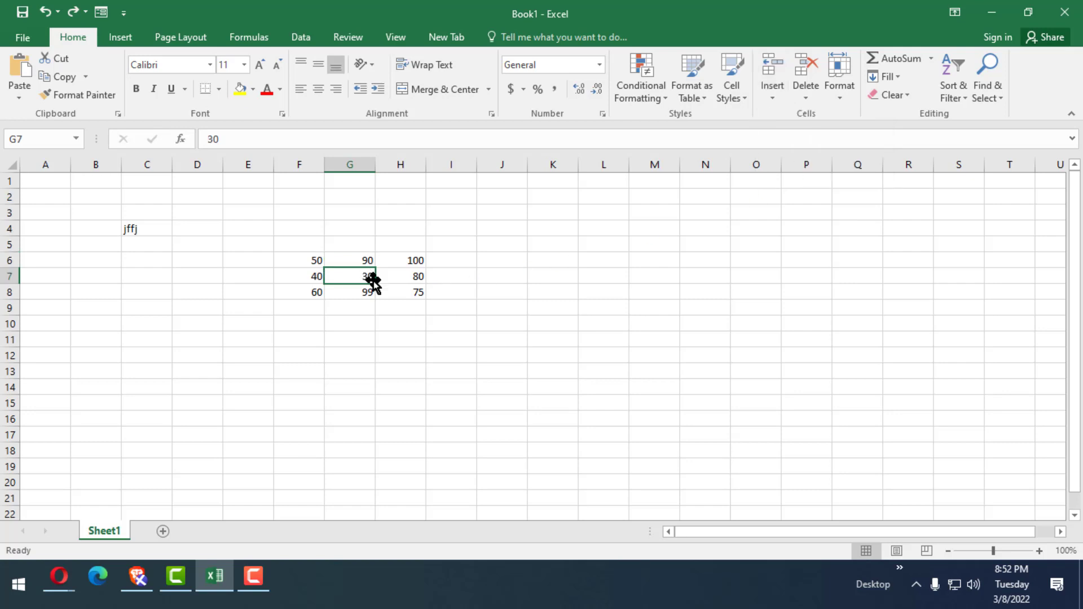
click(773, 94)
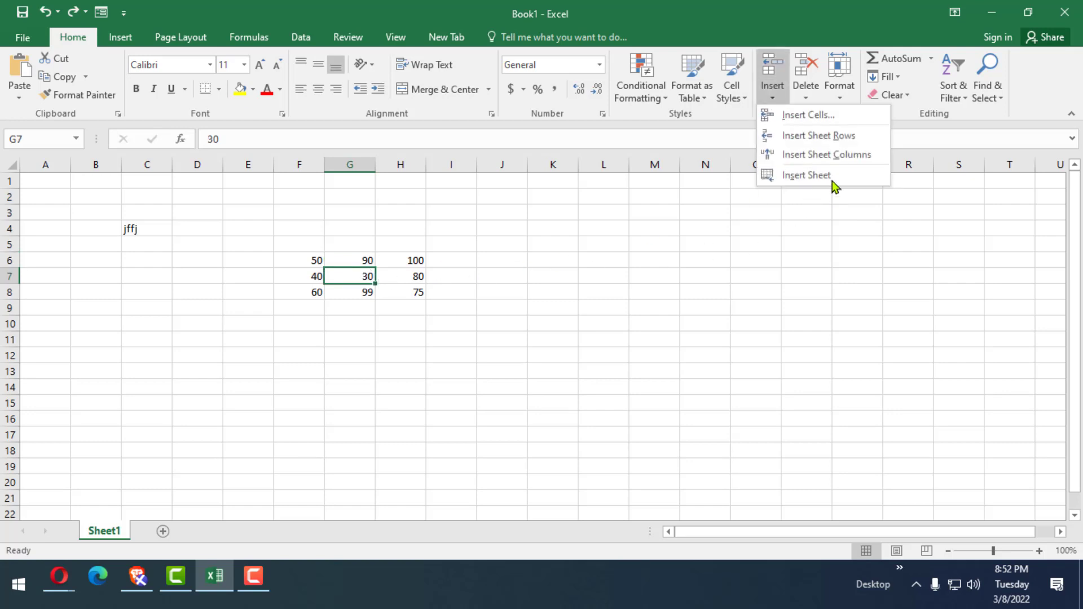
click(833, 120)
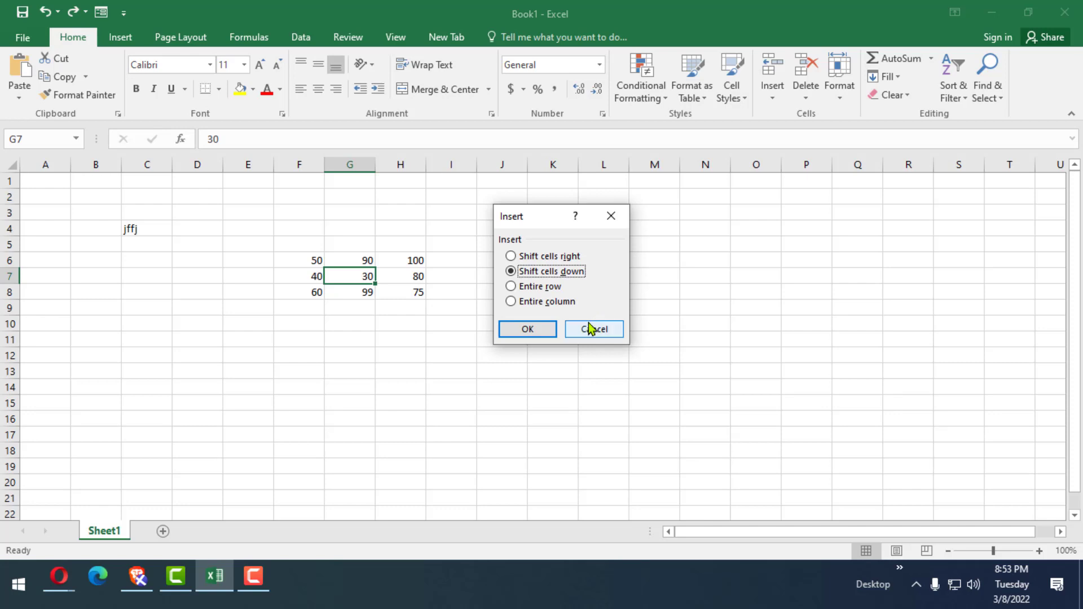
click(531, 332)
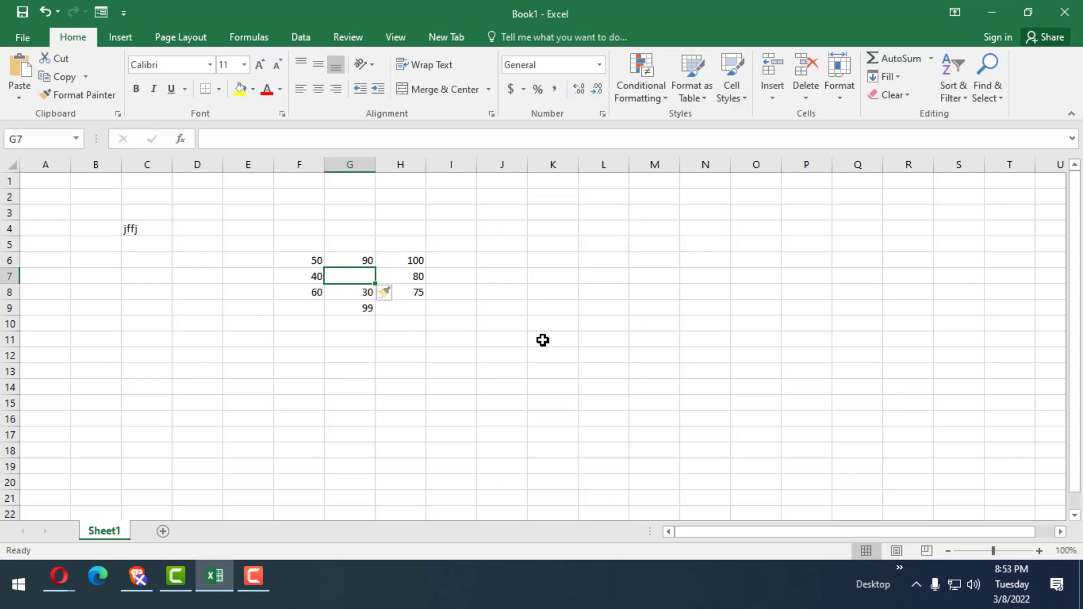
key(ctrl+z)
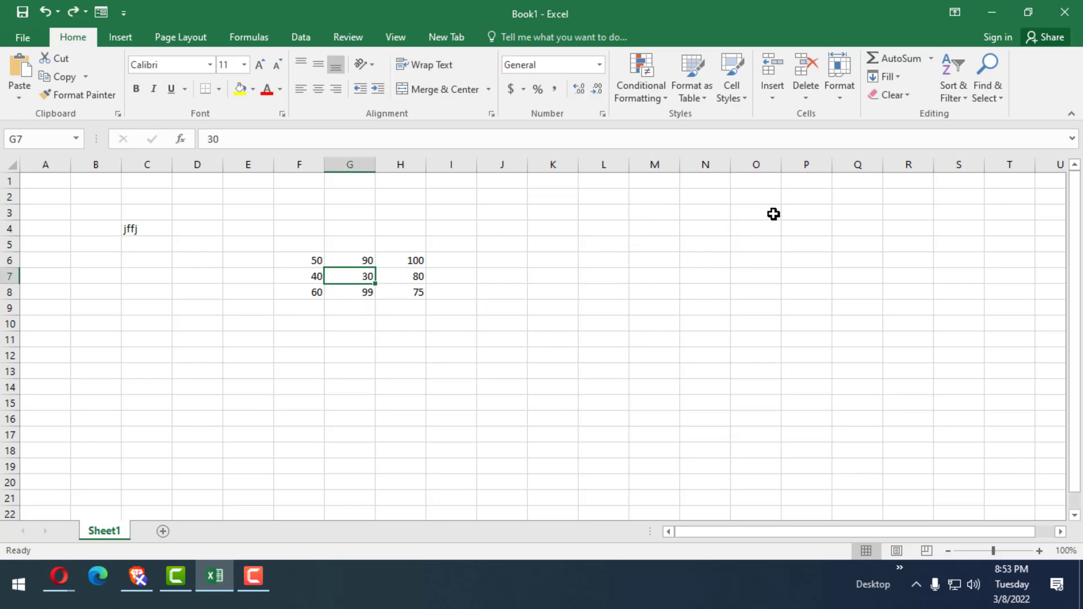
click(804, 95)
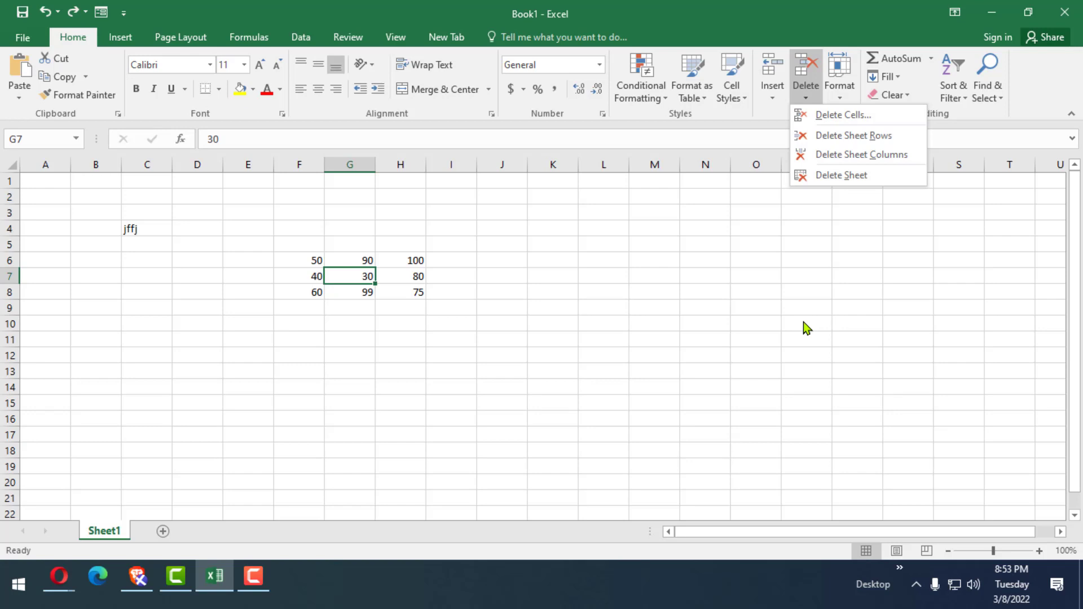
click(805, 79)
click(848, 96)
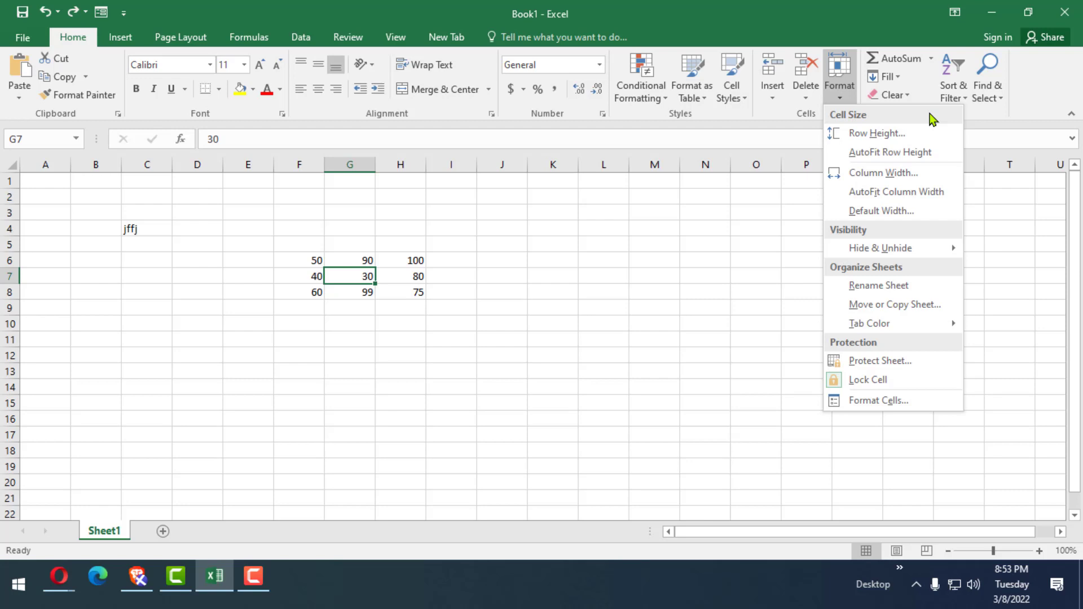
- Select the range F6:H8 and autofit its column widths
click(309, 266)
click(312, 264)
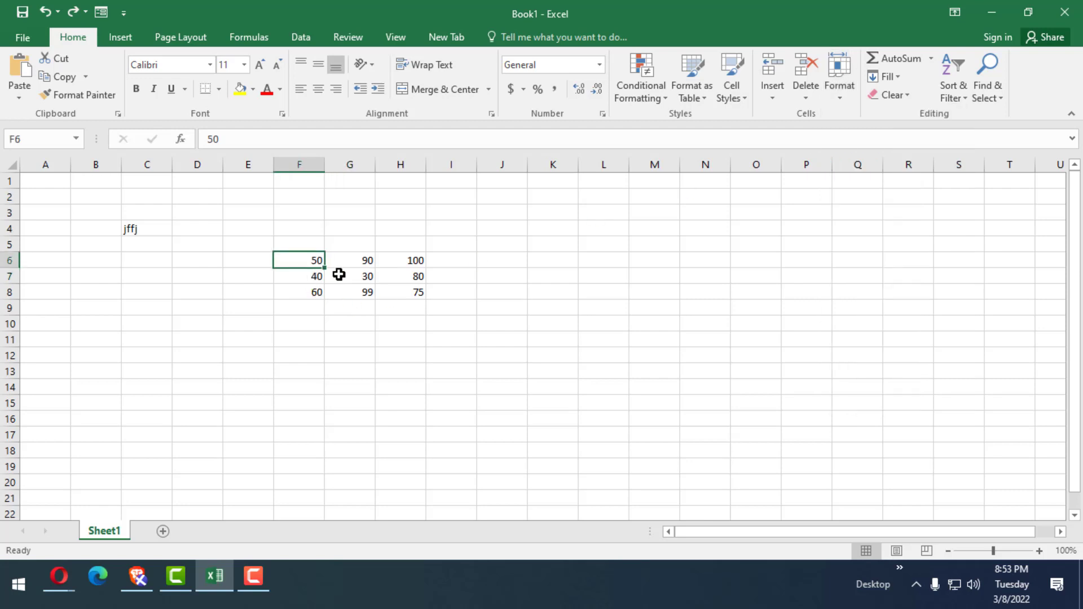
drag(338, 274, 414, 295)
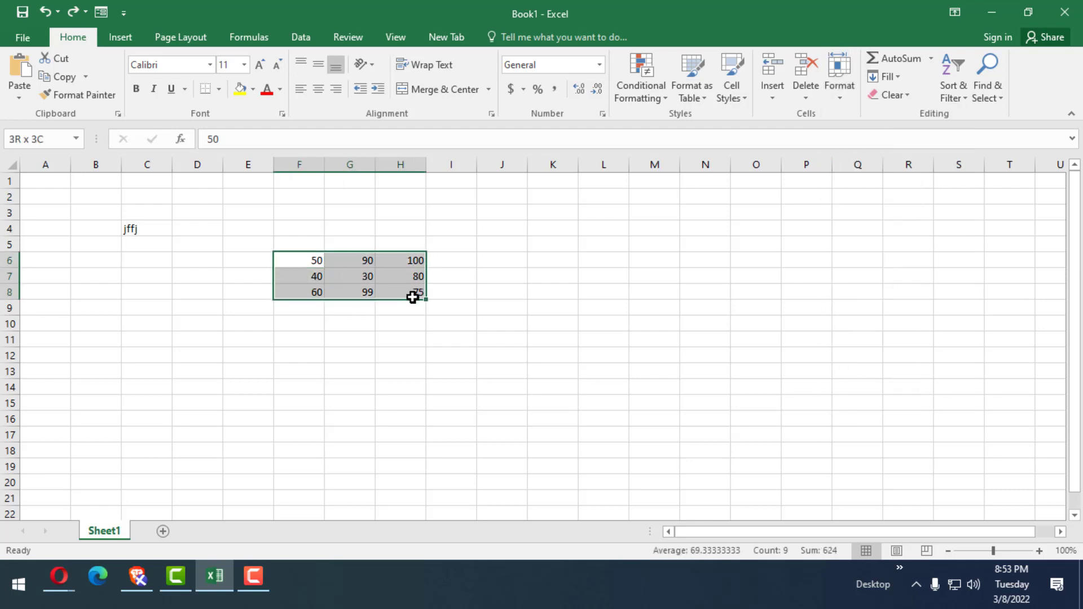
click(837, 102)
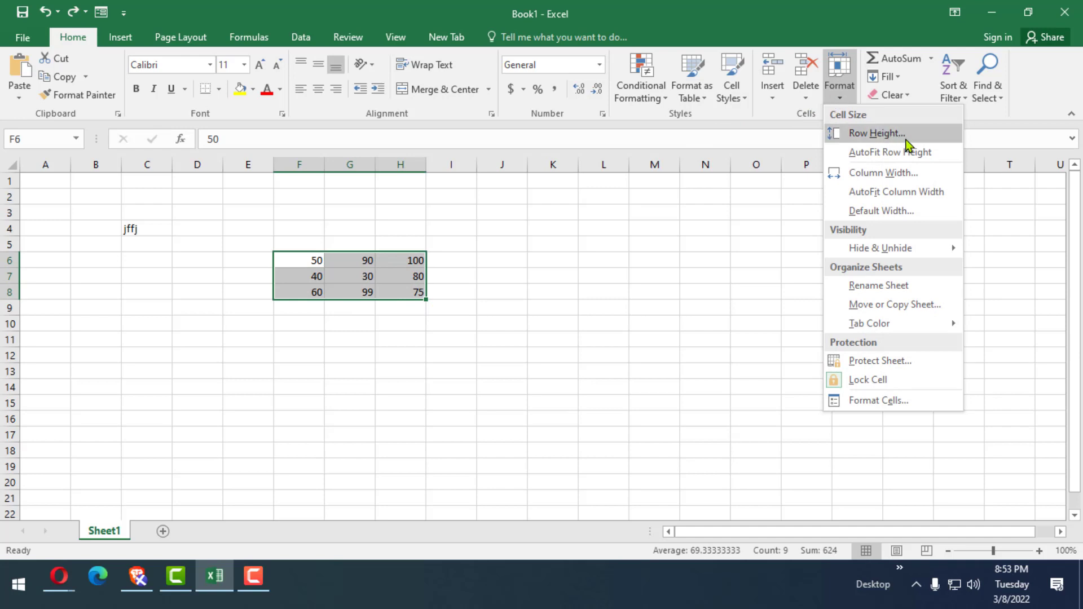
click(920, 201)
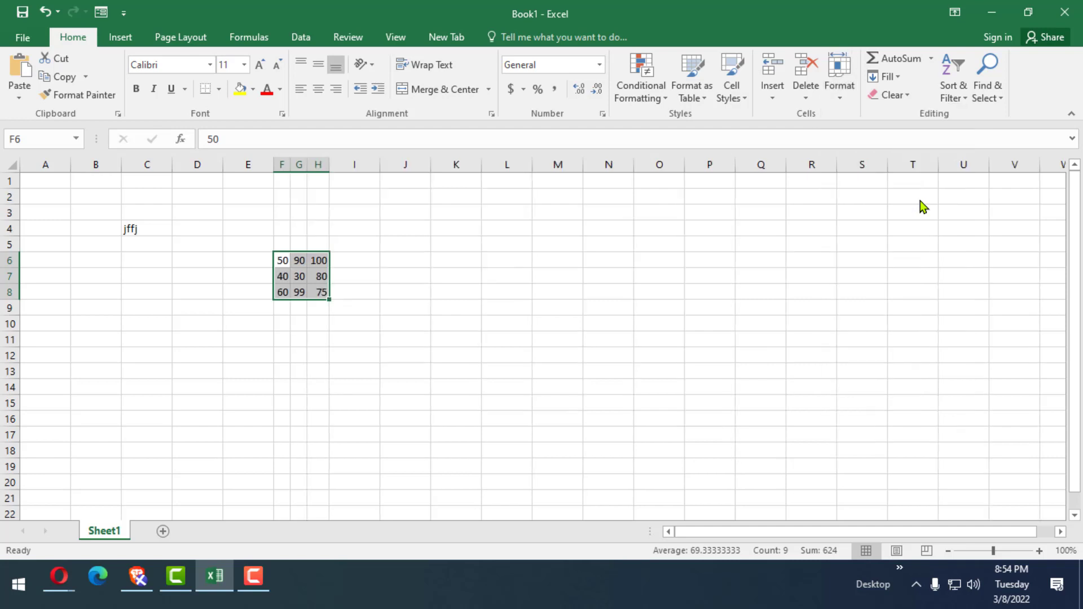
- Reselect the range F6:H8 and undo the column width autofit
click(322, 274)
click(349, 258)
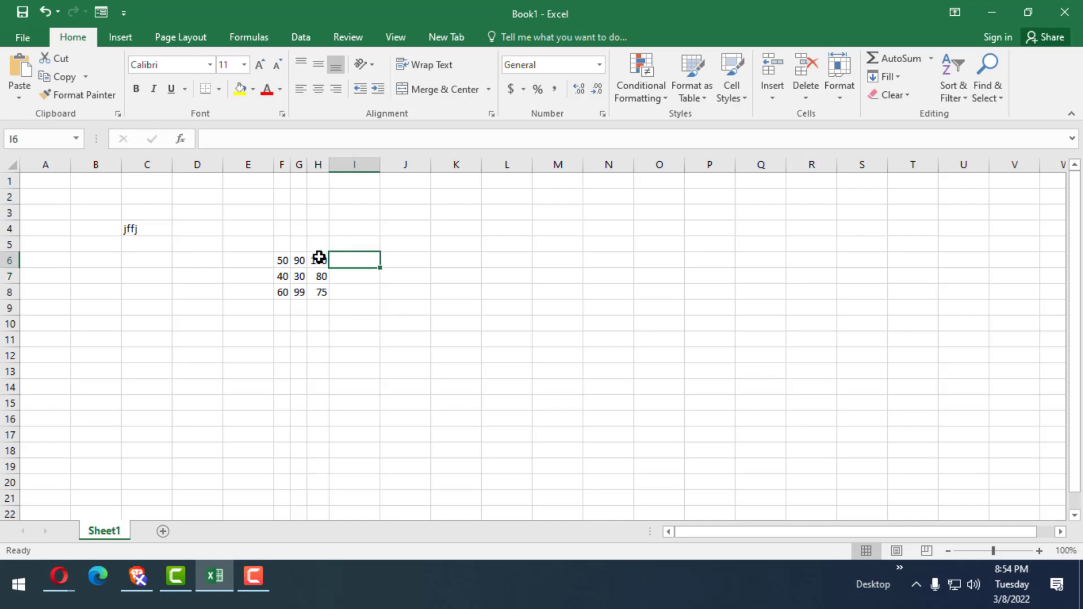
click(316, 259)
click(286, 262)
click(267, 275)
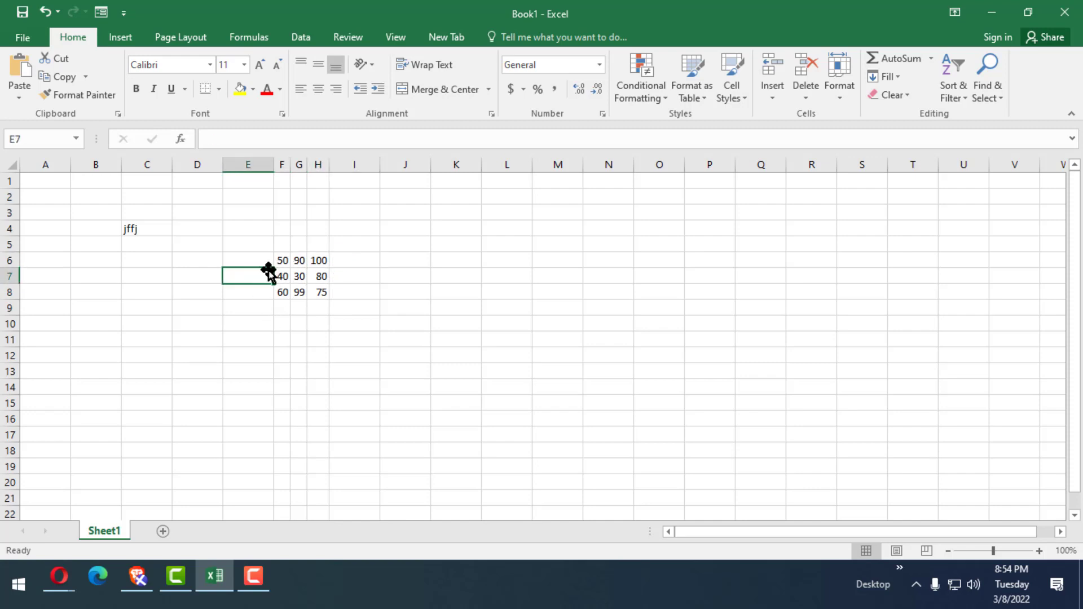
drag(283, 260, 324, 291)
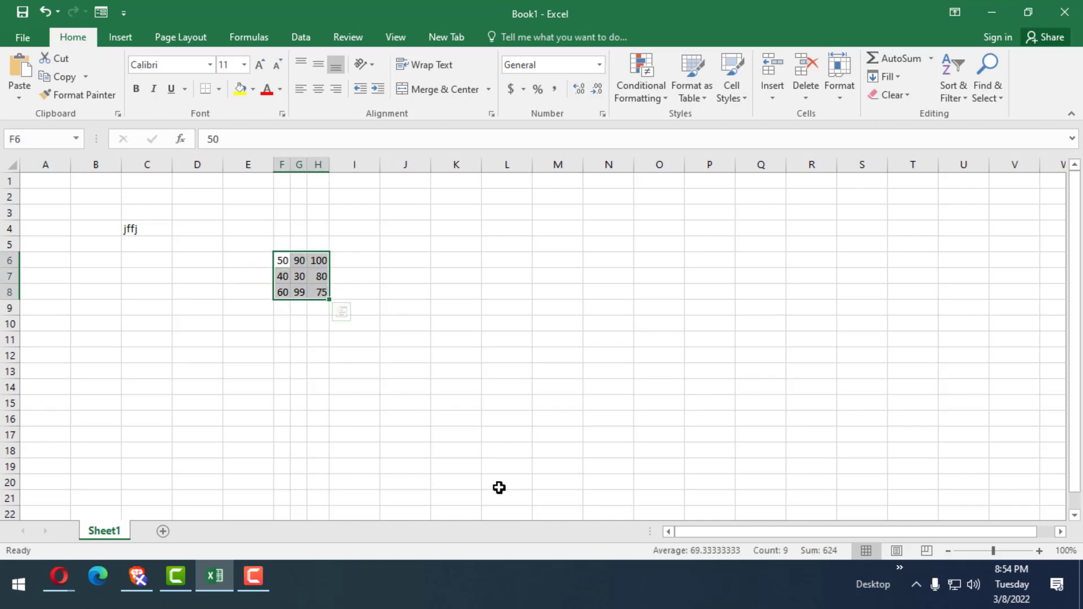
key(ctrl+z)
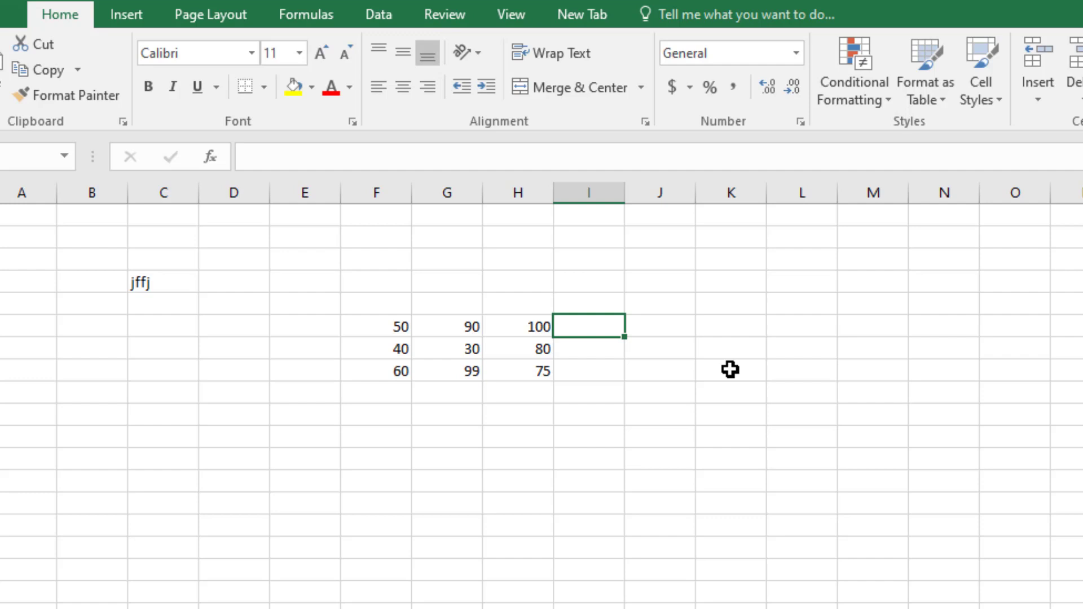
- Enter the formula =F6+G6+H6 in cell I6 to add the first row's numbers, and clear the cell
text(=)
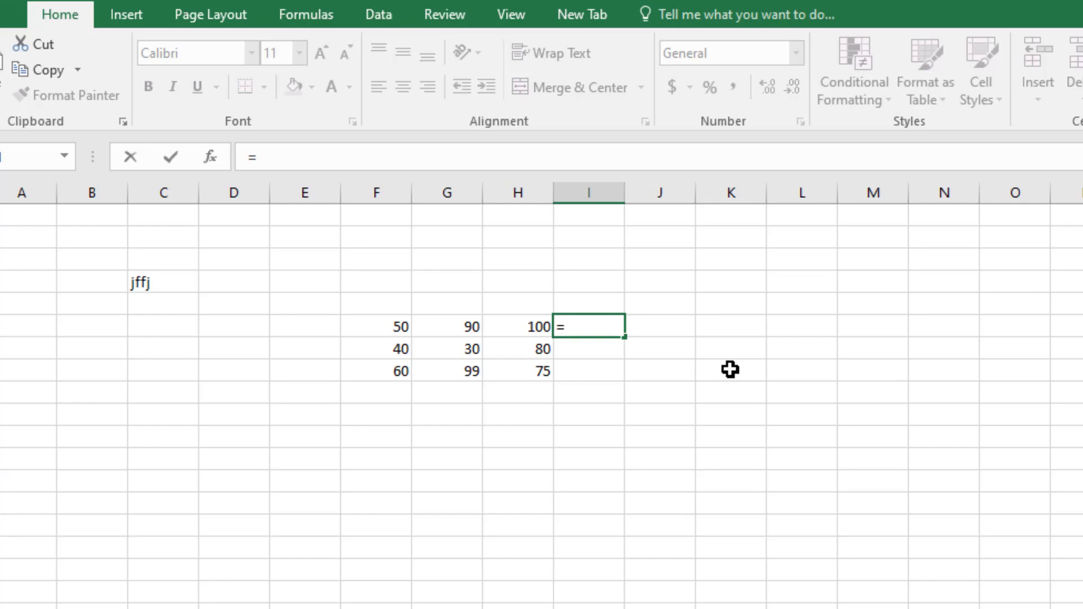
text(f6)
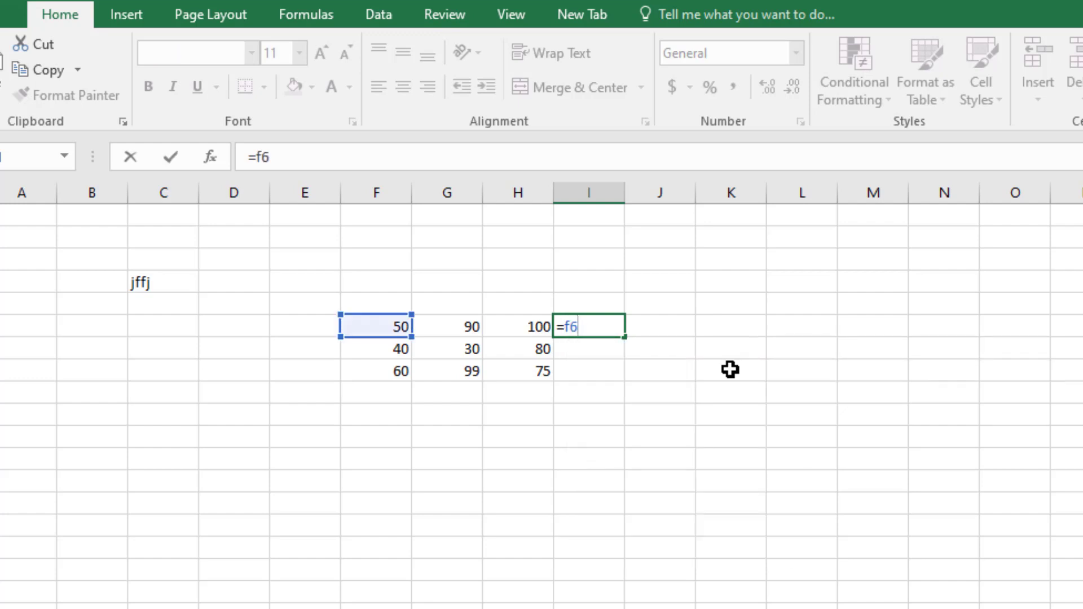
text(+g)
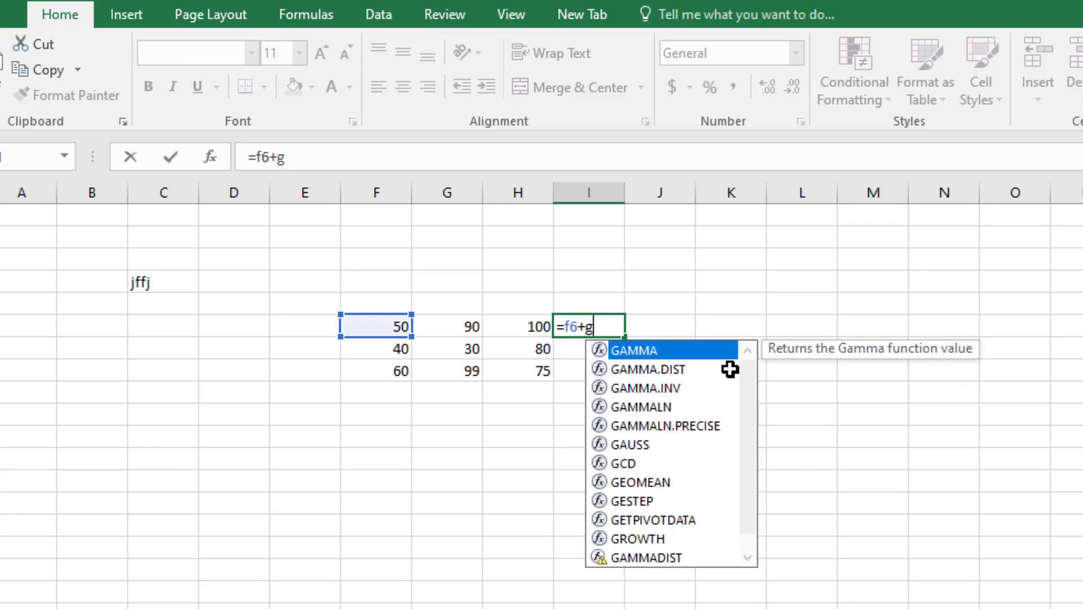
text(6+)
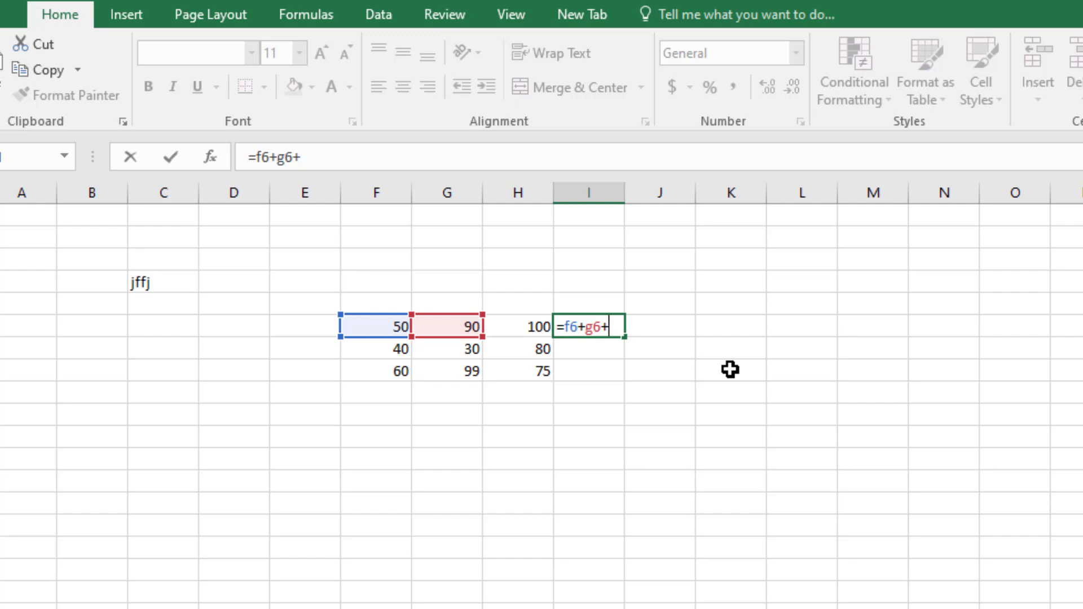
text(h6)
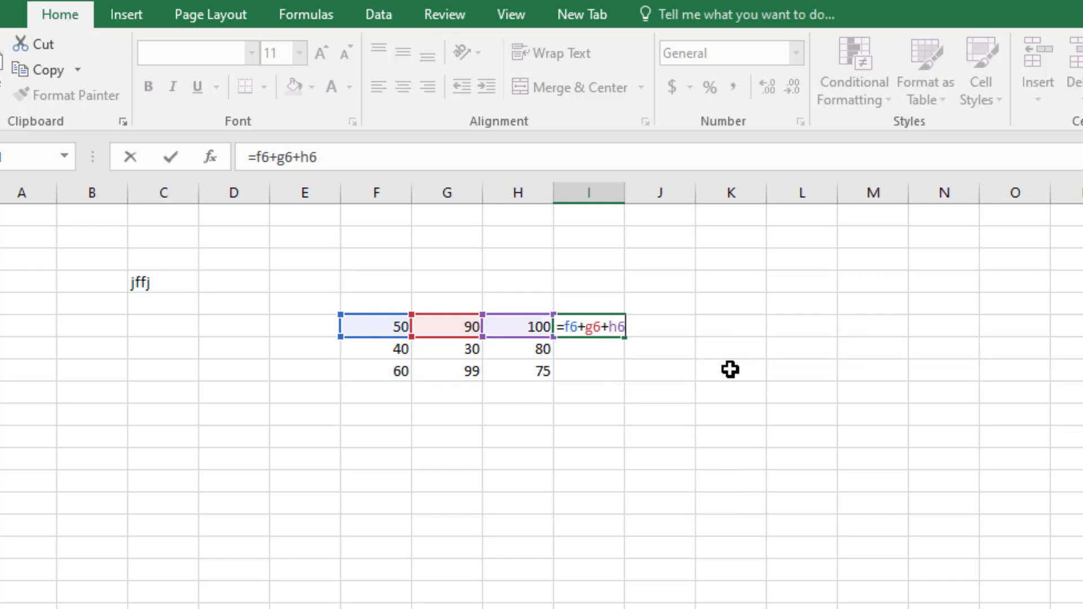
key(ctrl+Return)
key(Return)
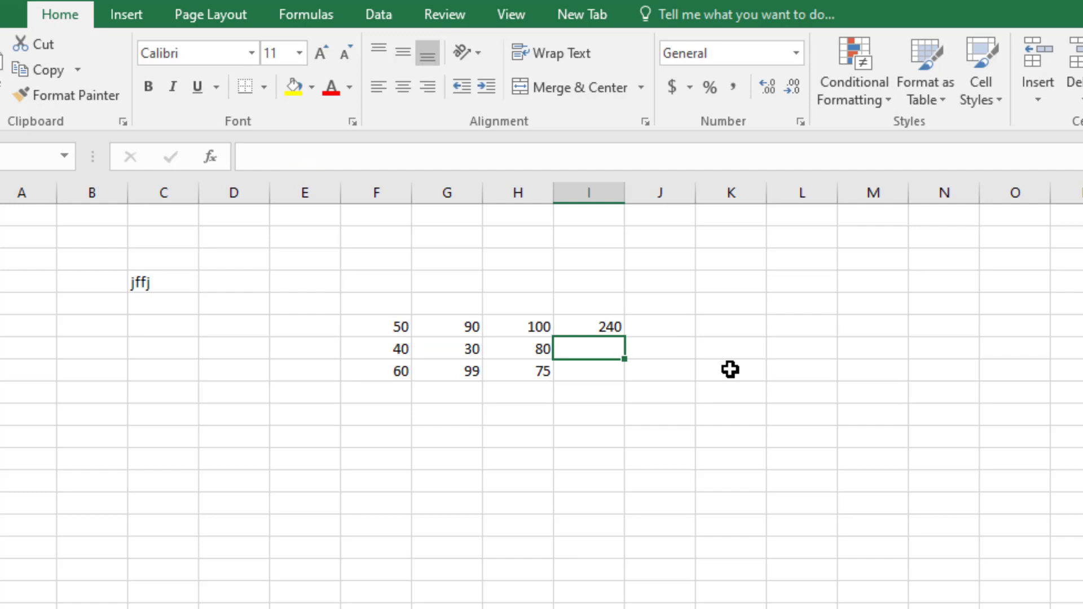
key(Up)
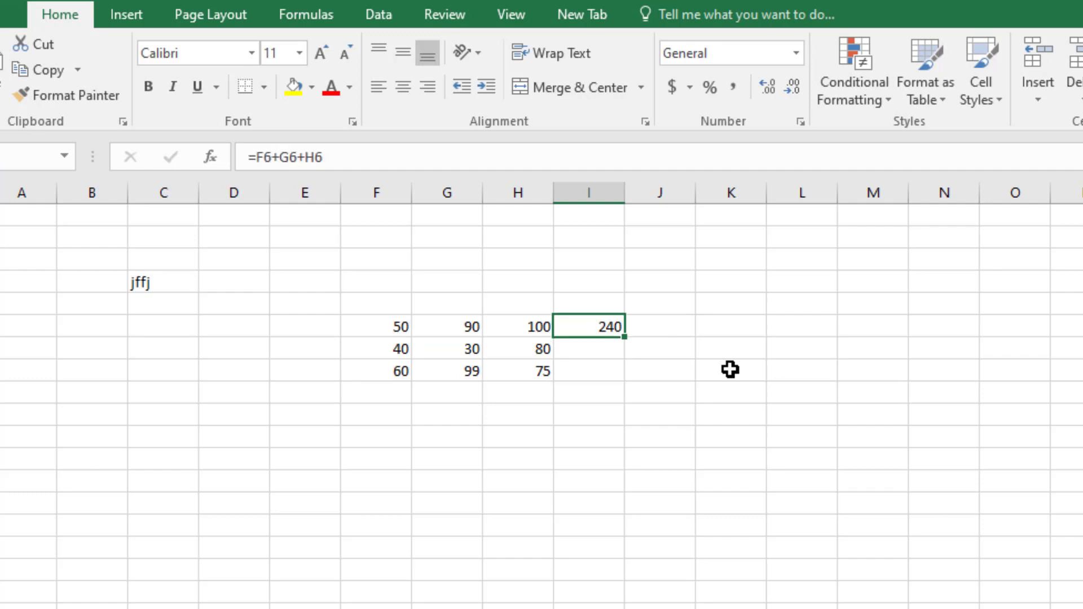
key(Delete)
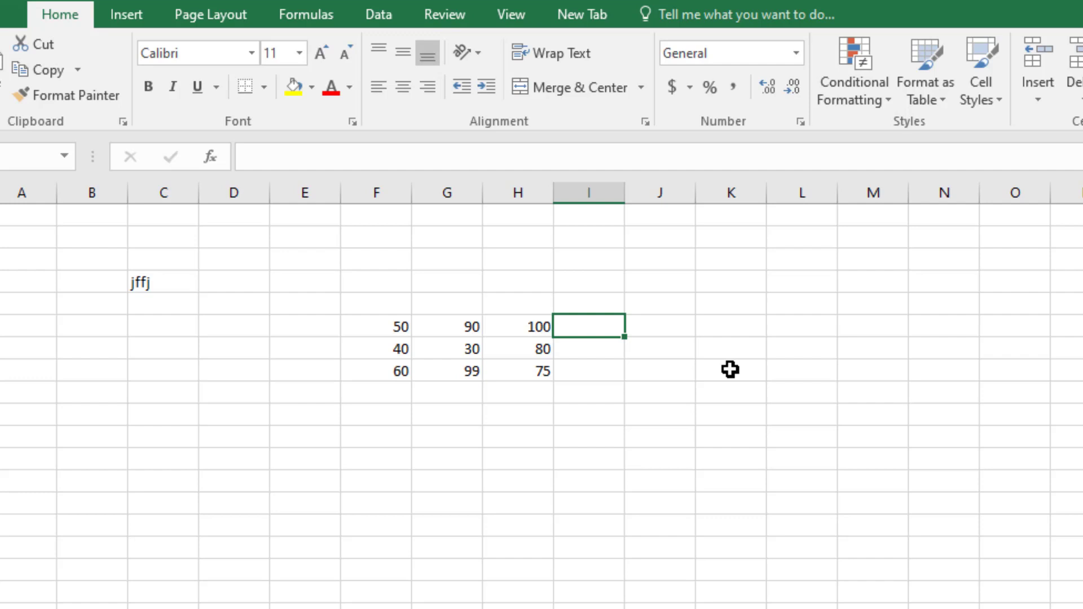
- Total the first row of numbers in cell I6 with the SUM function over the range F6:H6
text(=)
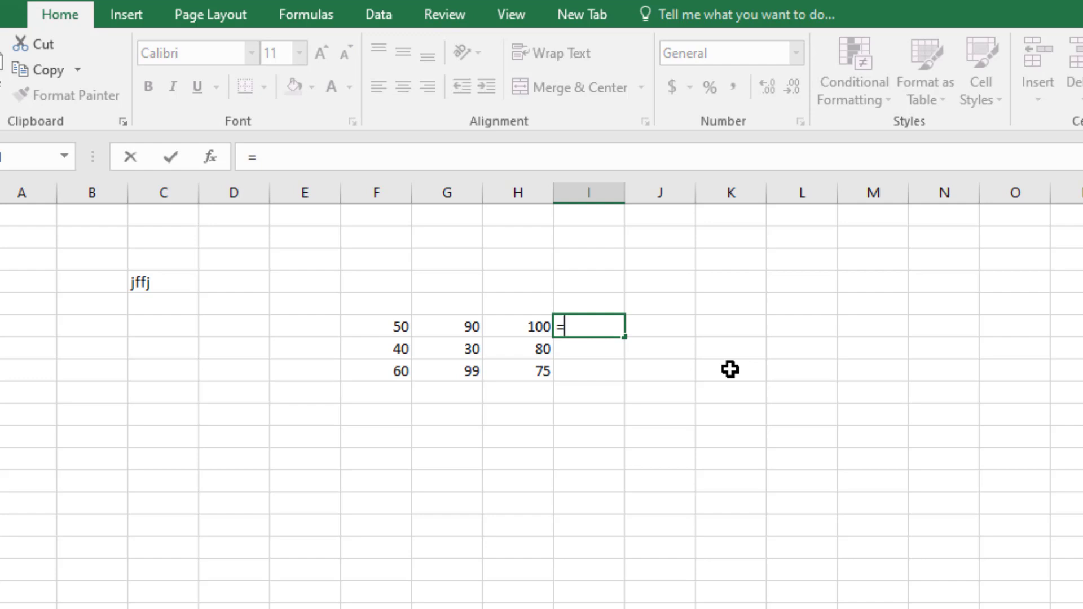
text(sum)
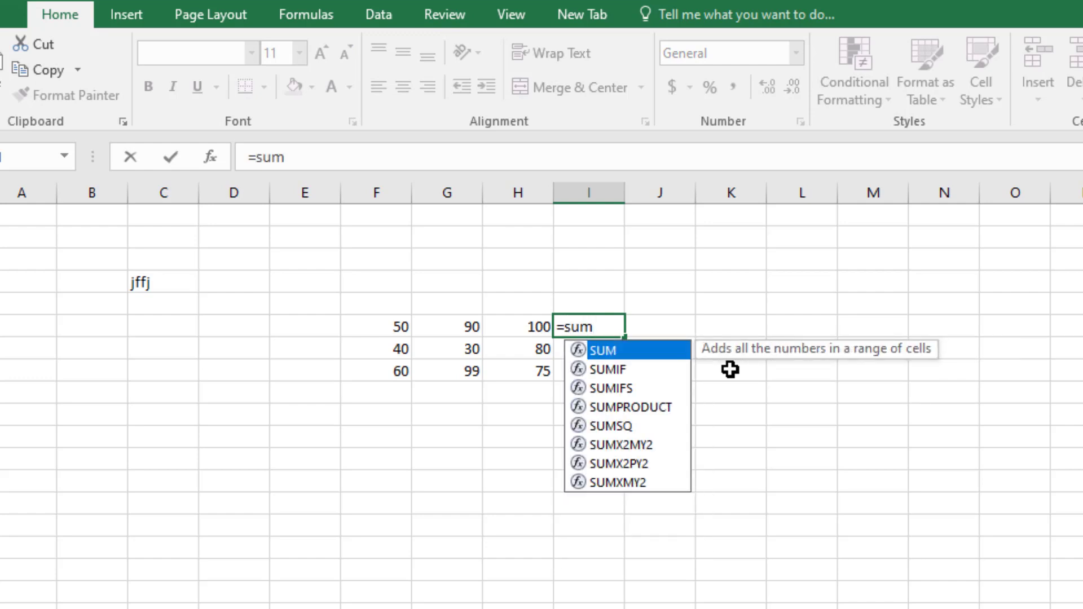
text(()
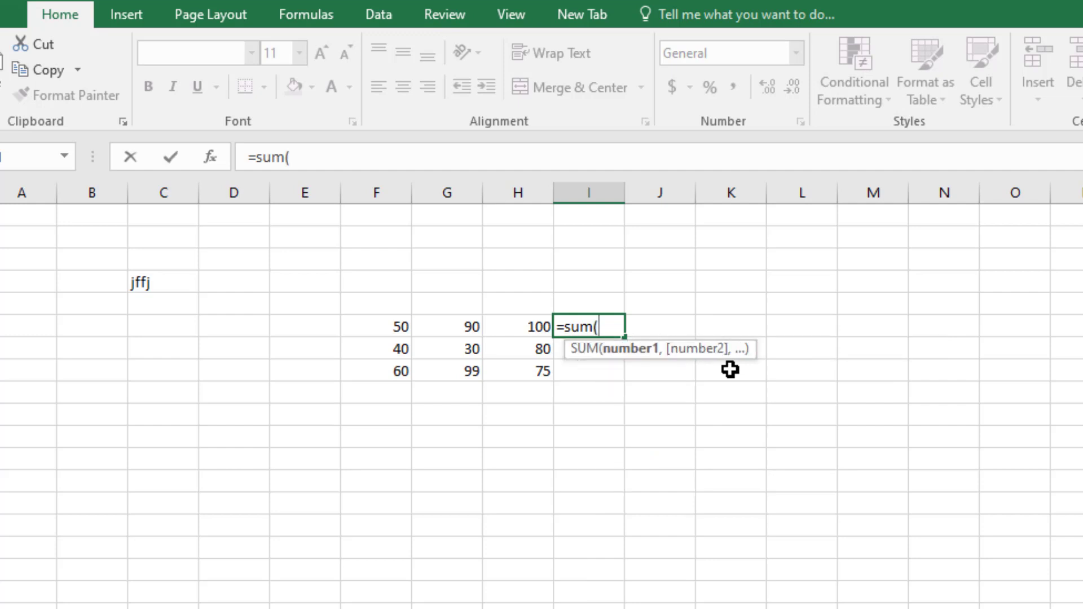
key(BackSpace)
key(BackSpace)
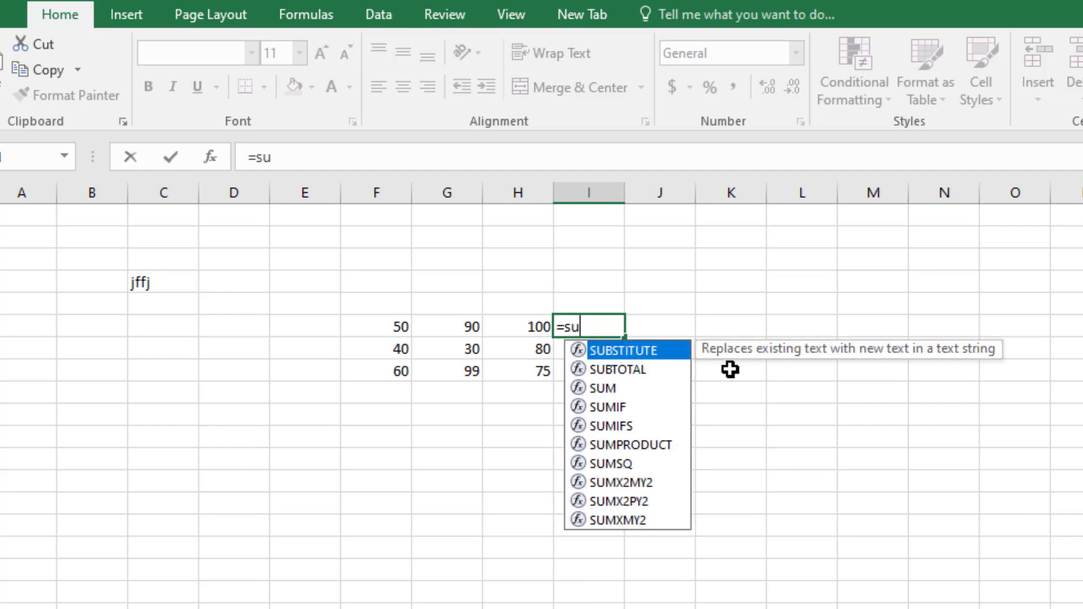
text(u)
key(BackSpace)
text(m)
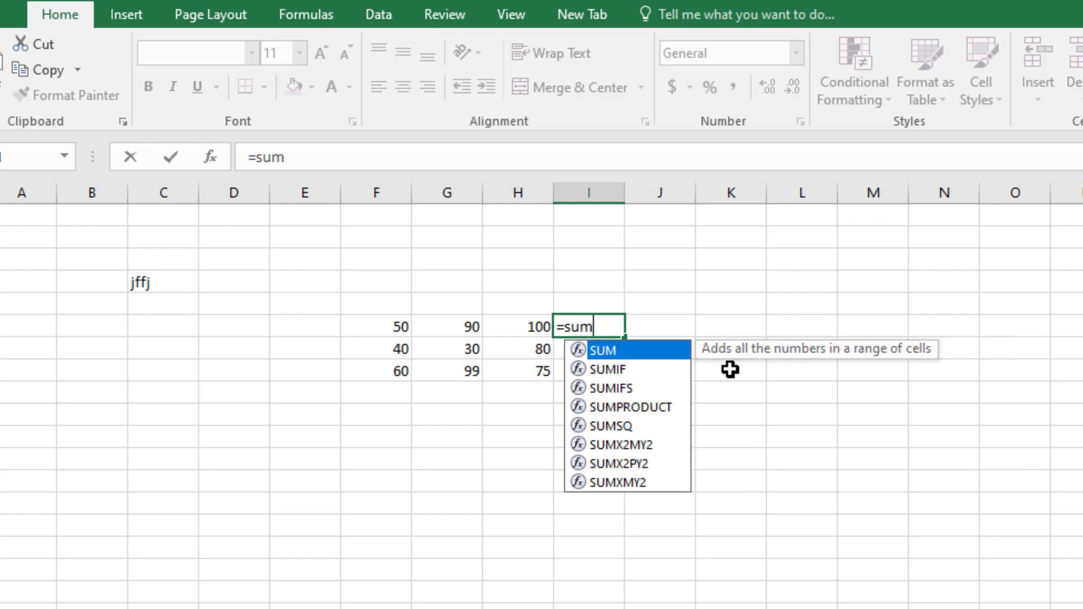
double_click(644, 359)
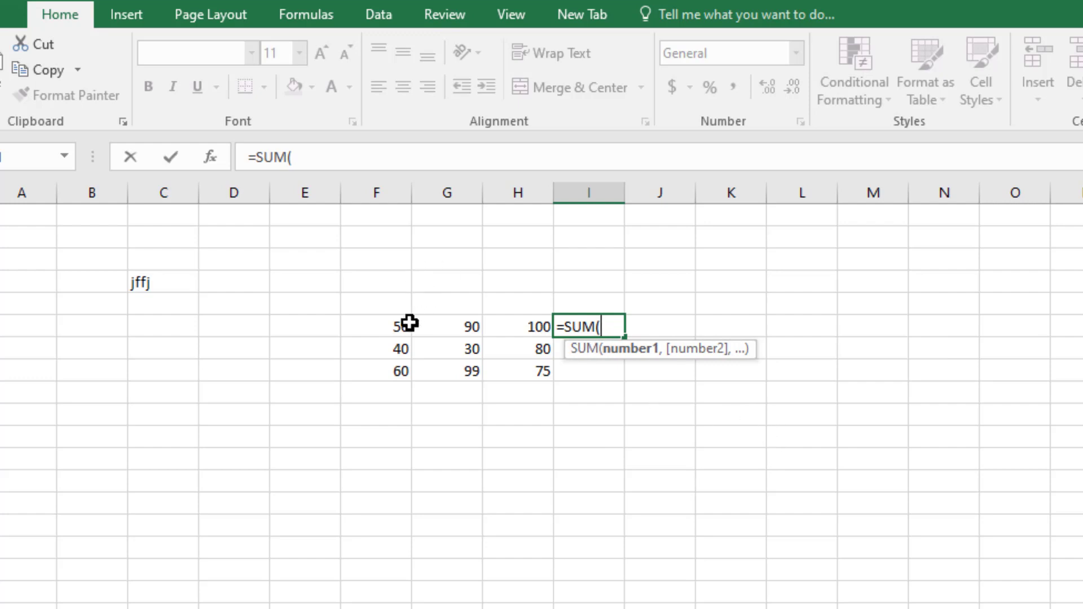
drag(396, 327, 508, 325)
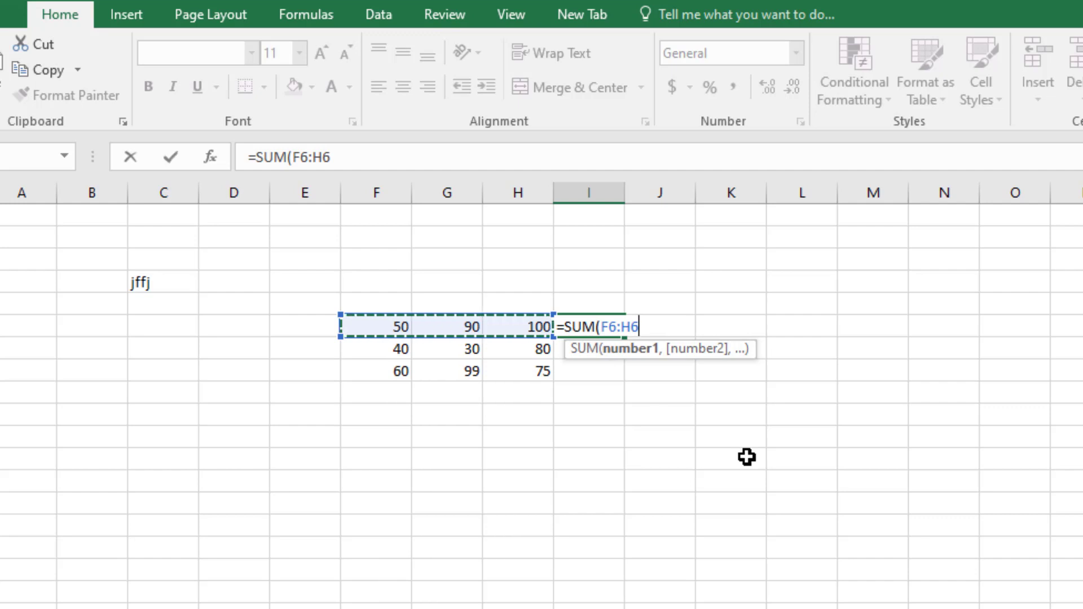
text())
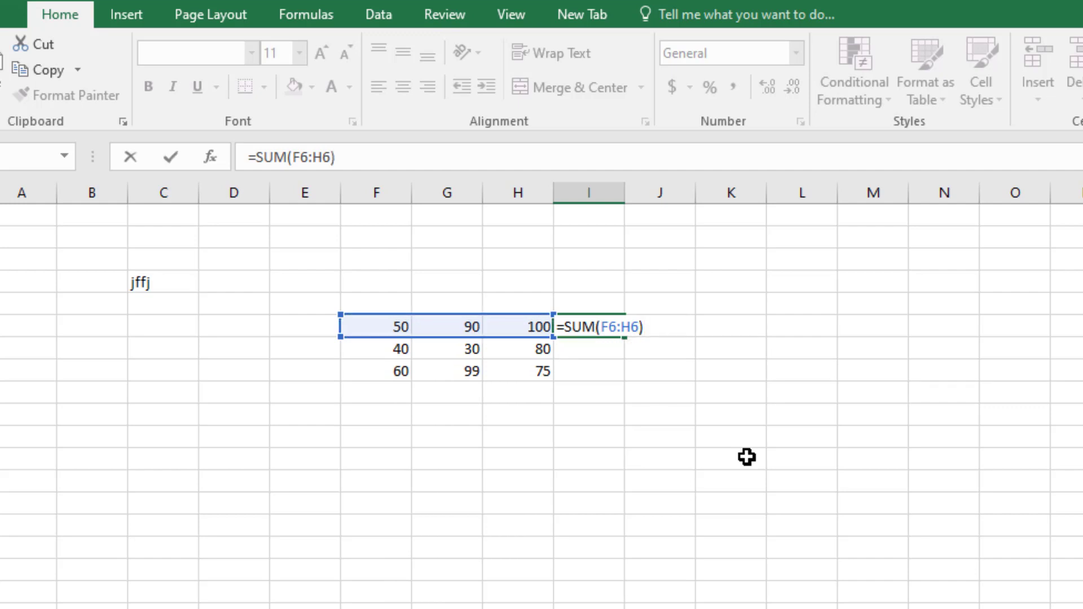
key(Return)
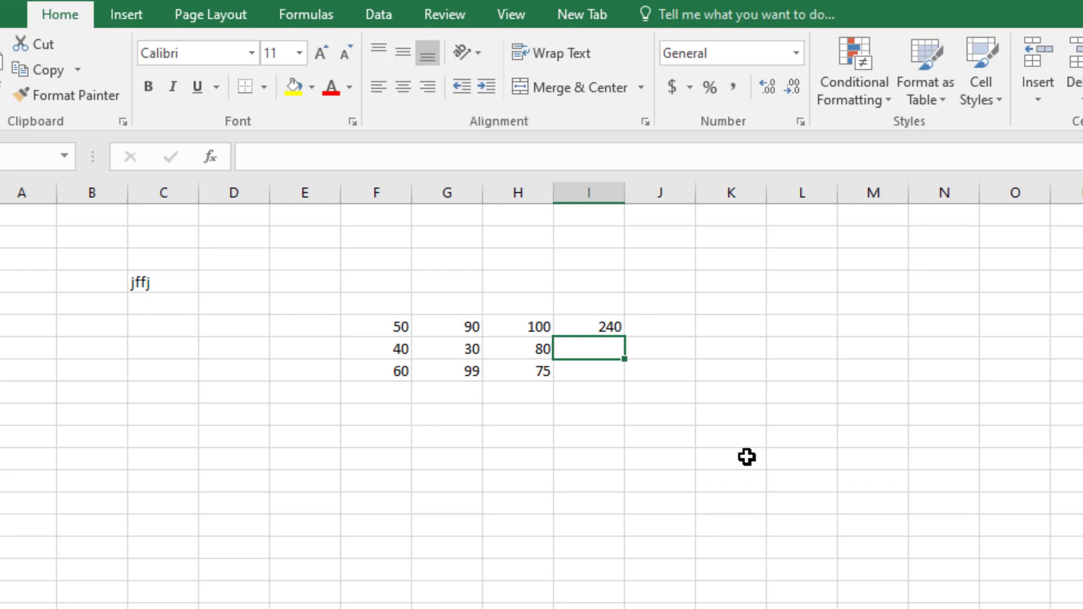
- Change the value in cell G6 to 80
click(454, 326)
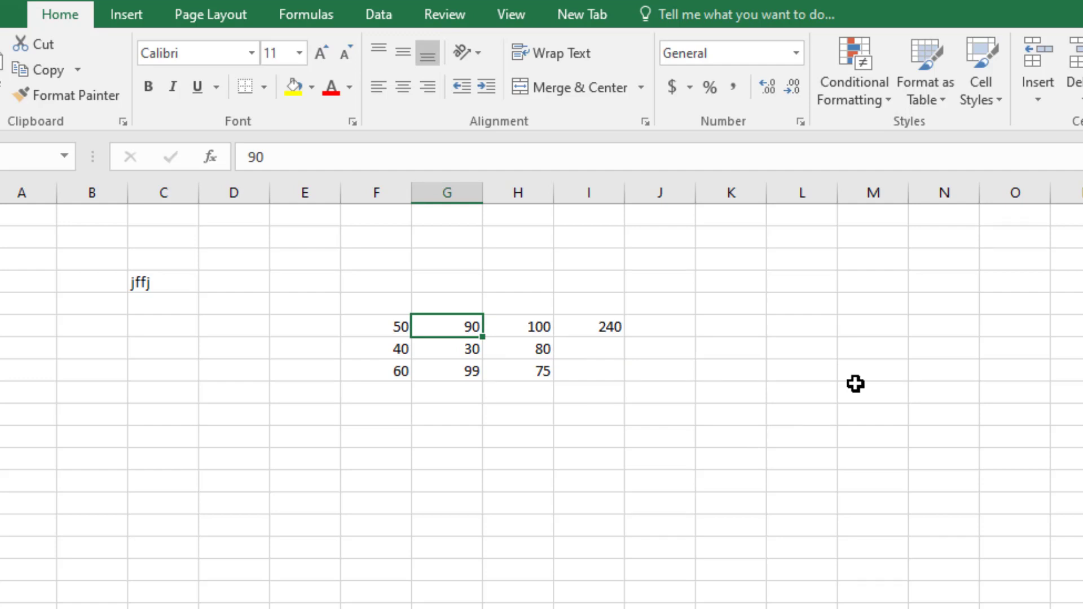
text(80)
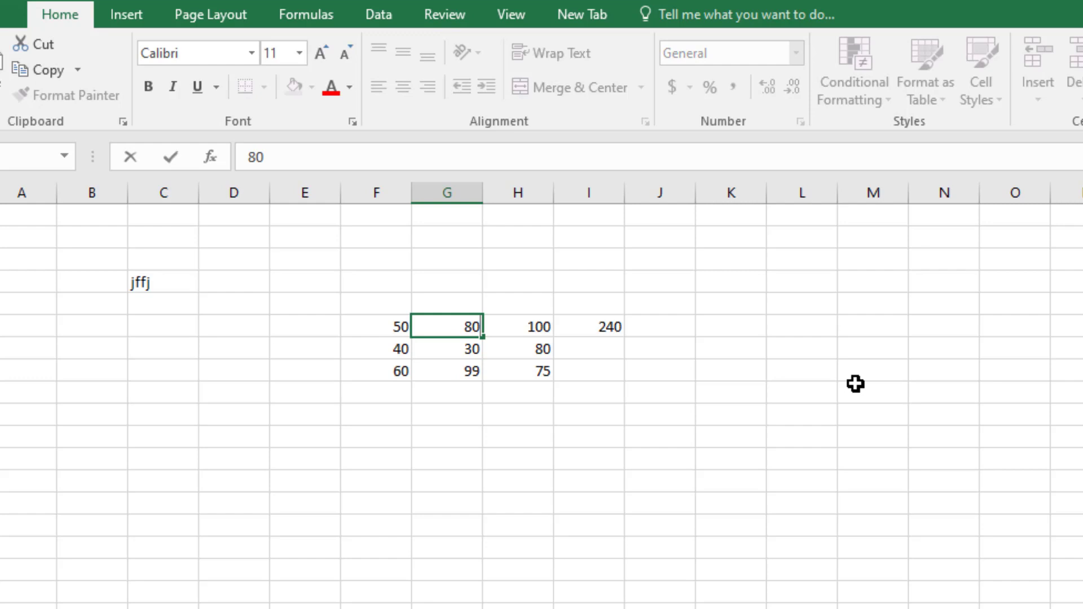
key(Return)
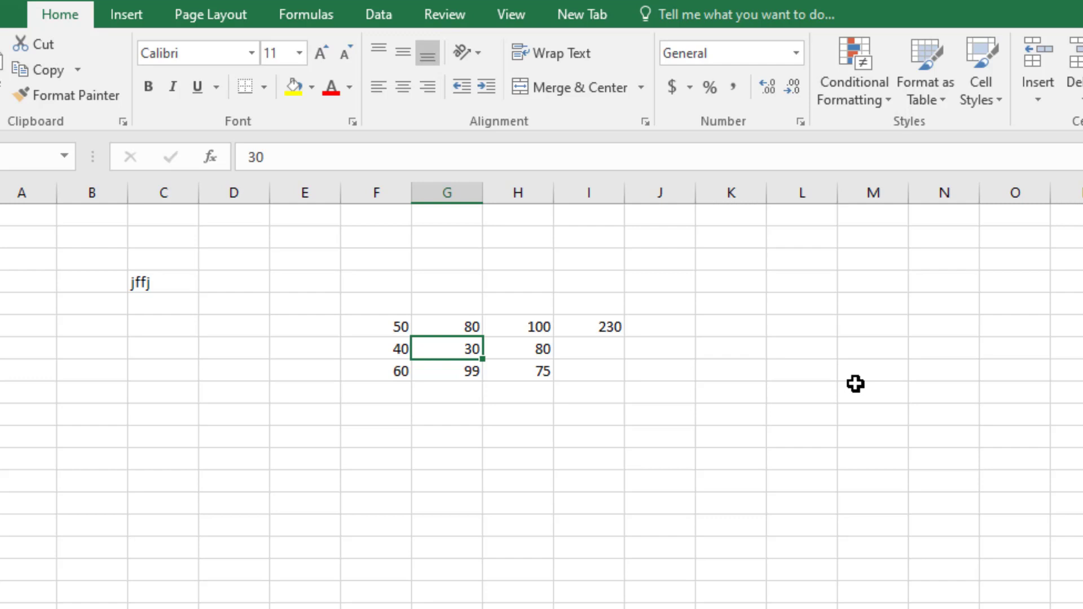
- Fill the SUM formula from I6 down to I8, and clear the range I6:I8
click(602, 332)
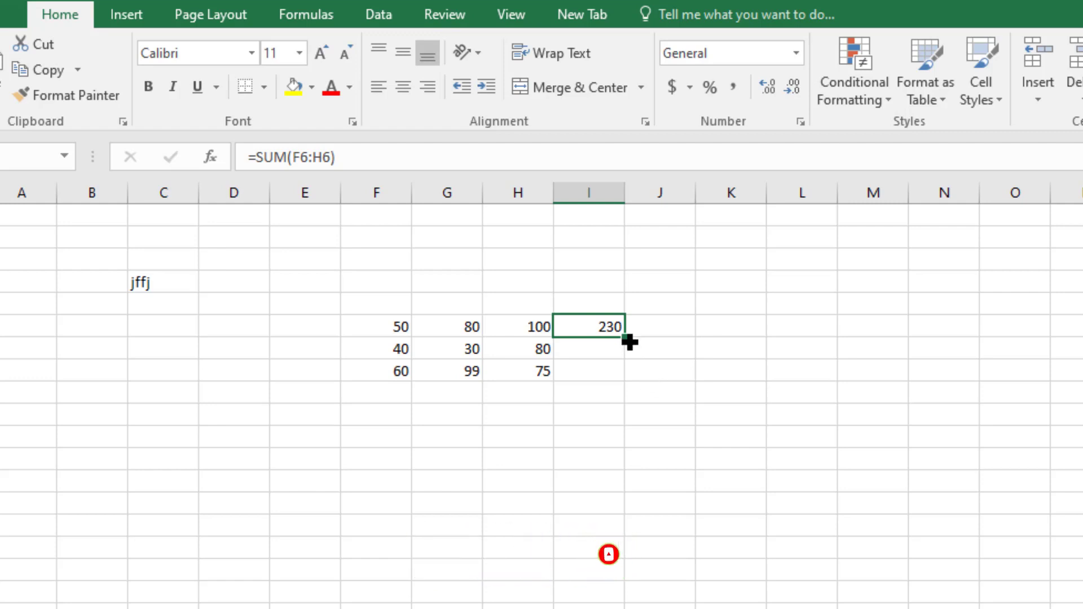
drag(627, 345, 625, 389)
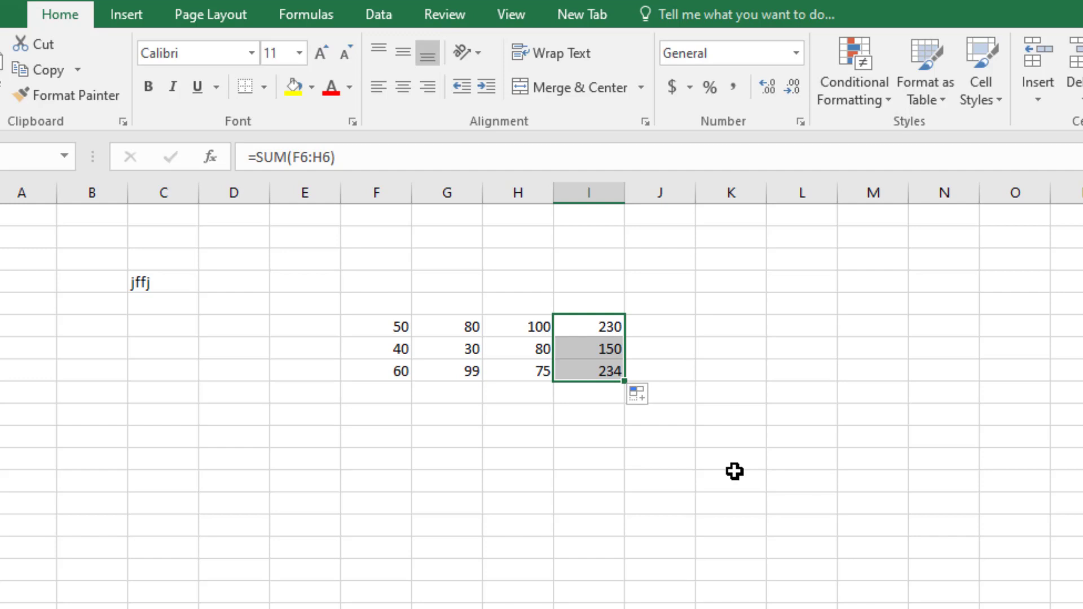
key(Delete)
click(739, 438)
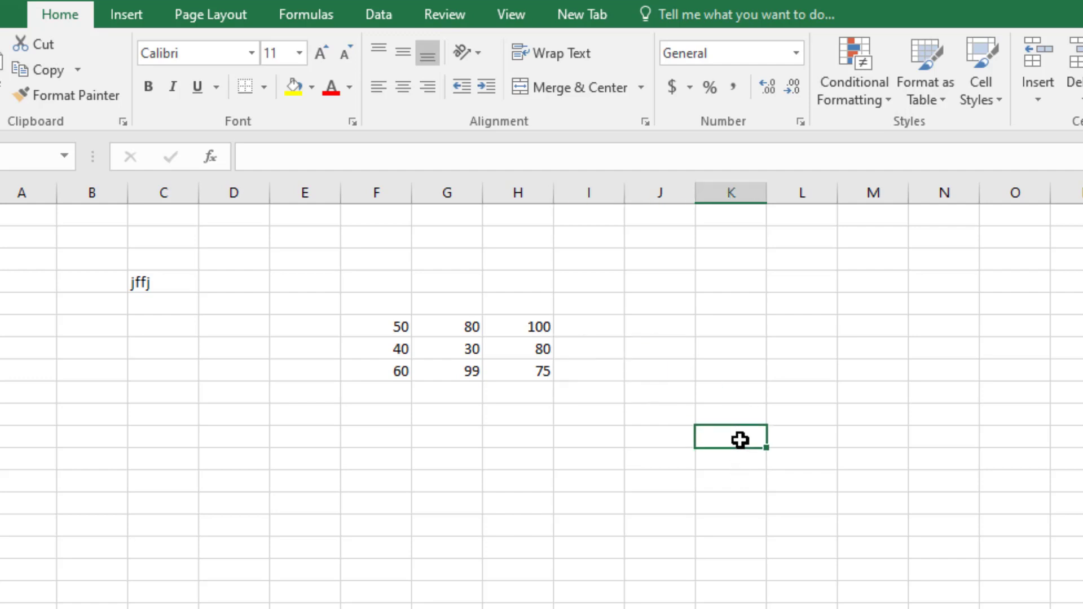
- Enter 500 in cell I12 and 440 in cell J12
click(597, 460)
text(500)
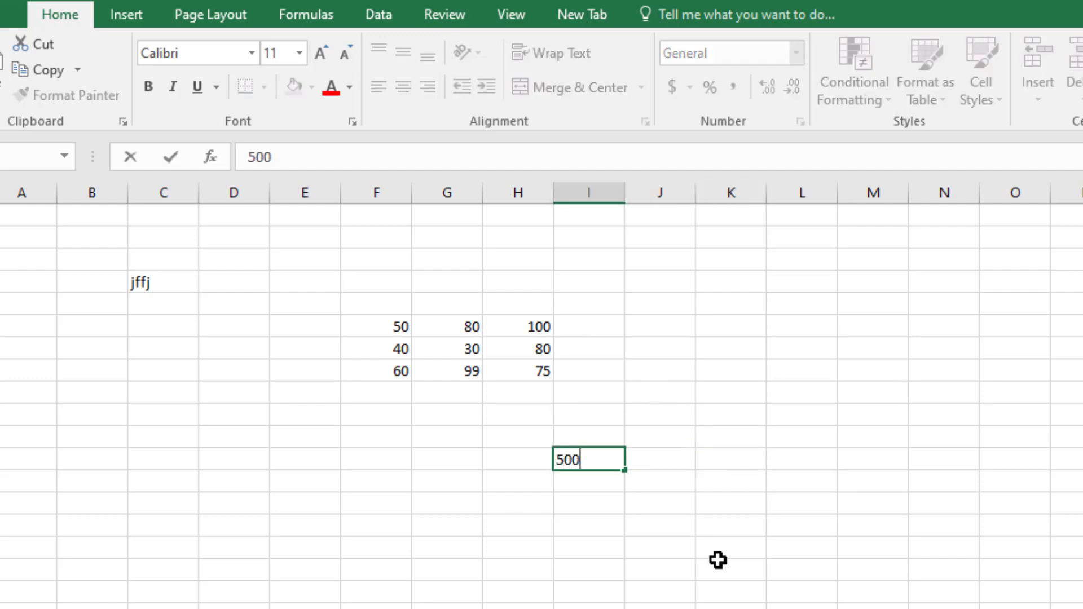
key(Tab)
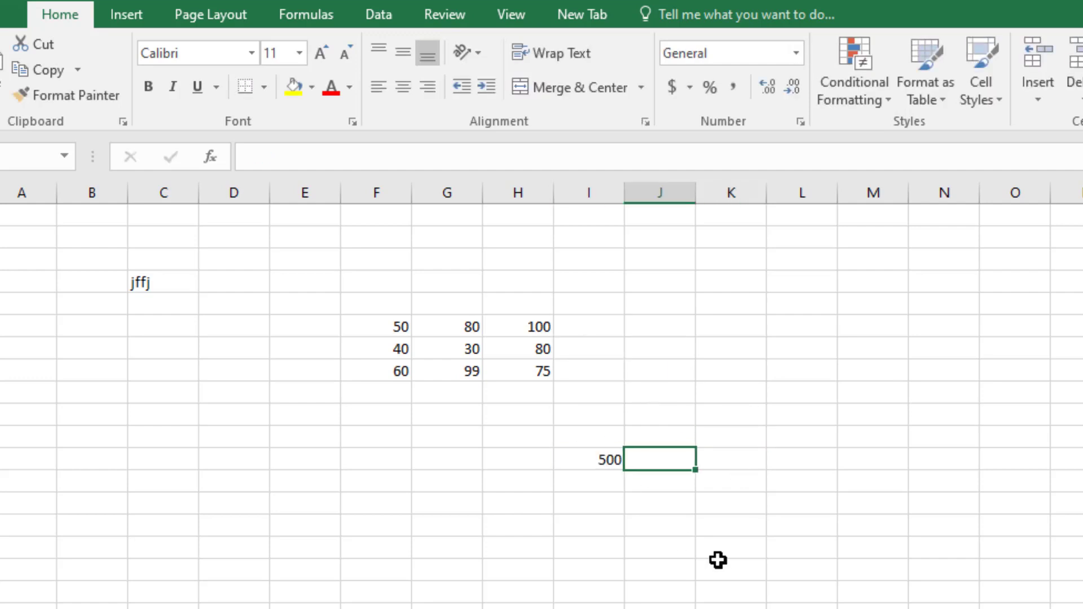
text(440)
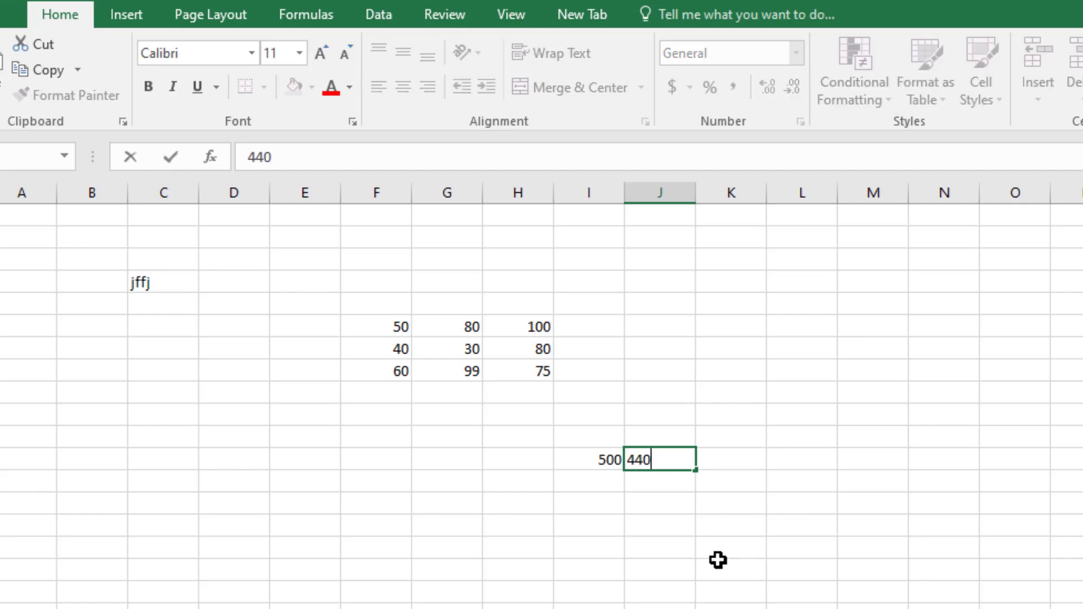
key(Tab)
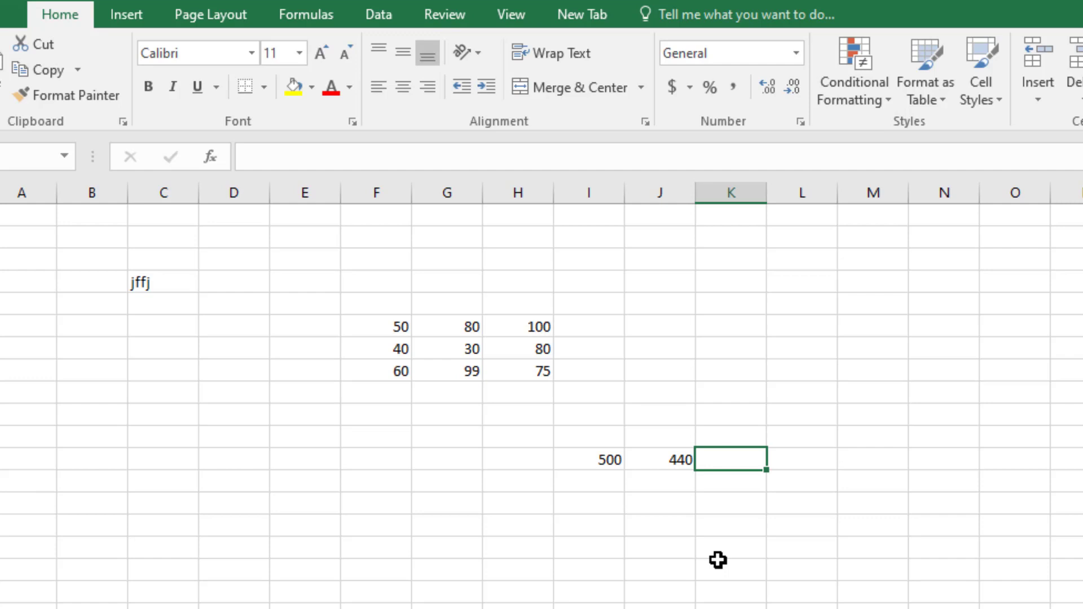
- Subtract J12 from I12 in cell K12 with the formula =I12-J12, and clear the cell
text(=)
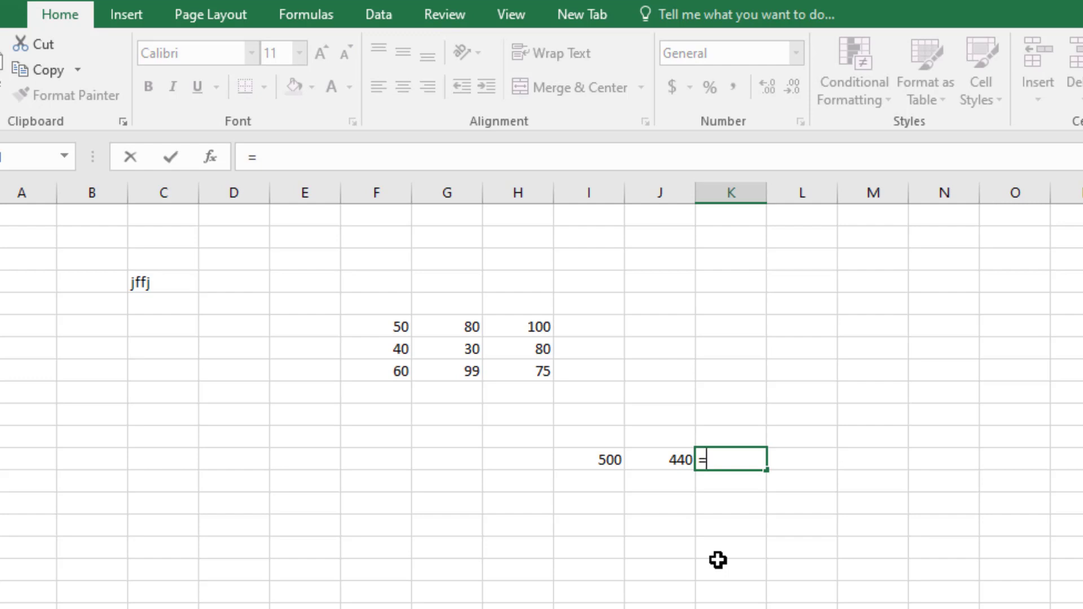
click(603, 453)
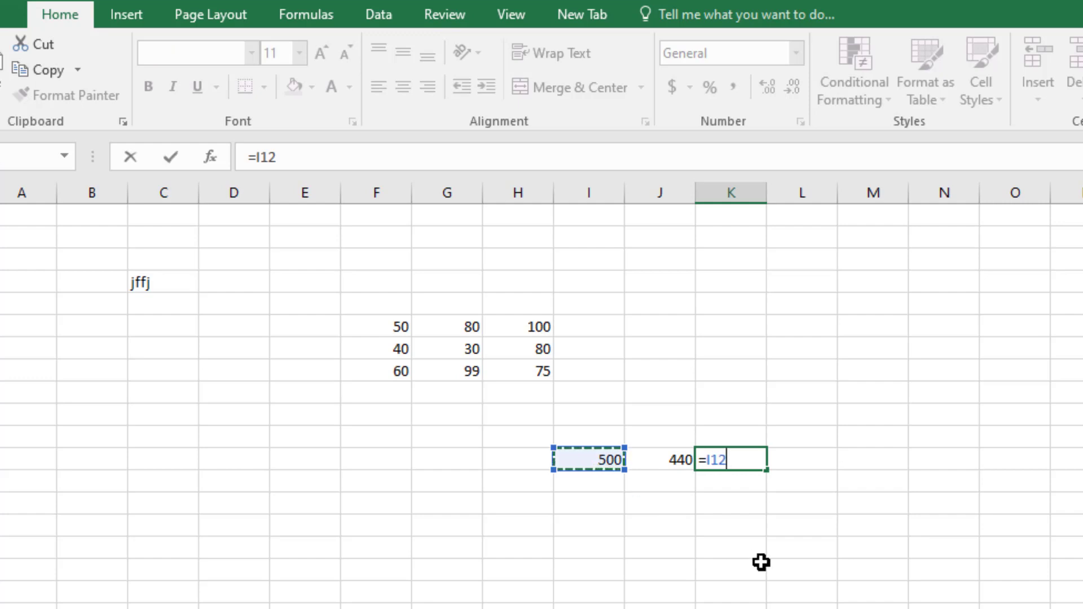
text(-)
click(652, 460)
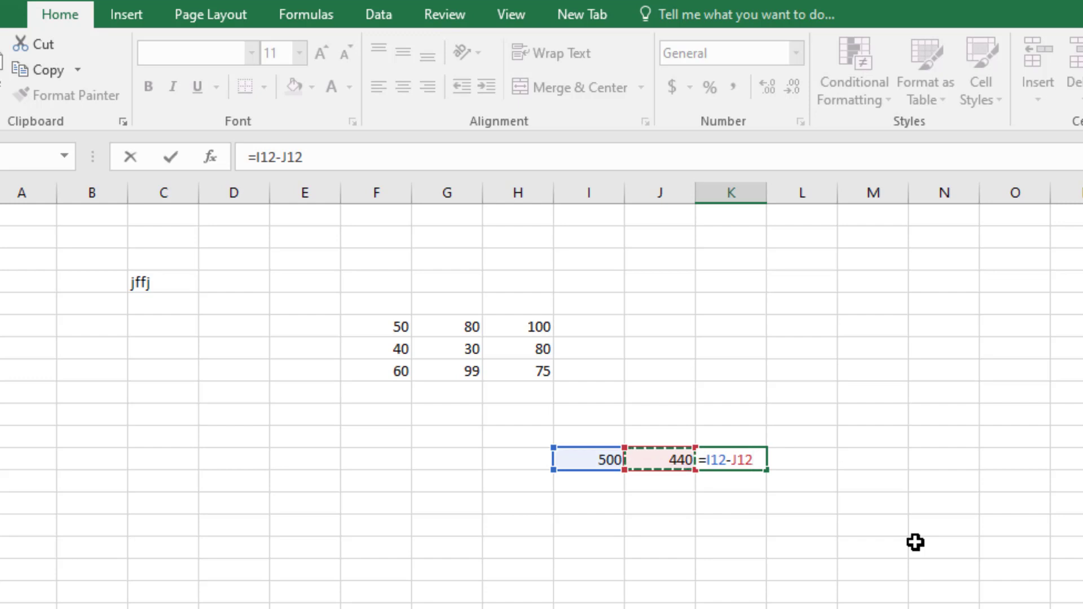
key(Return)
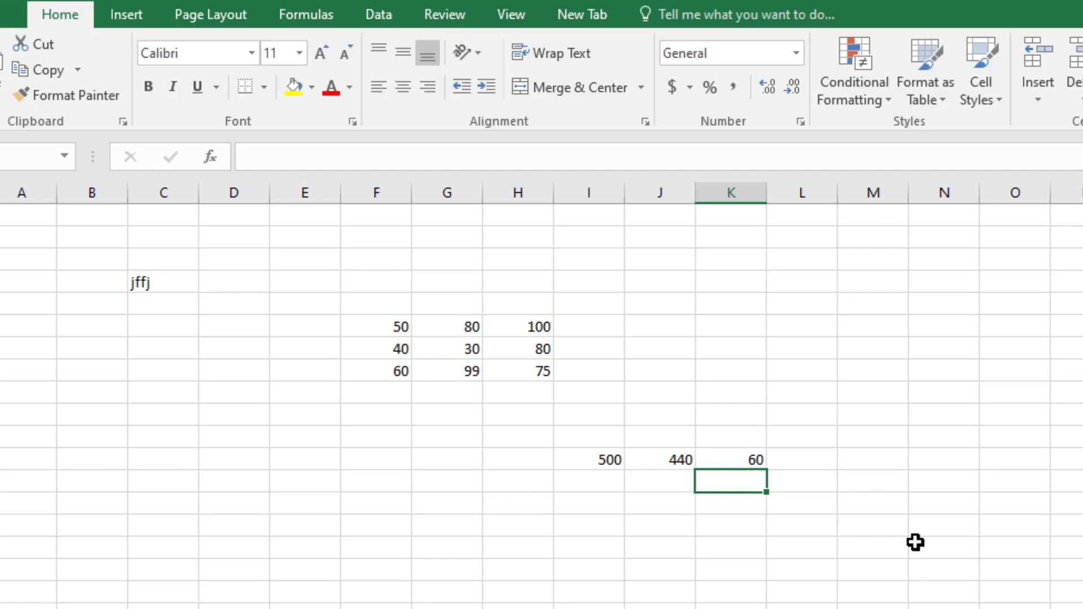
key(Up)
key(Delete)
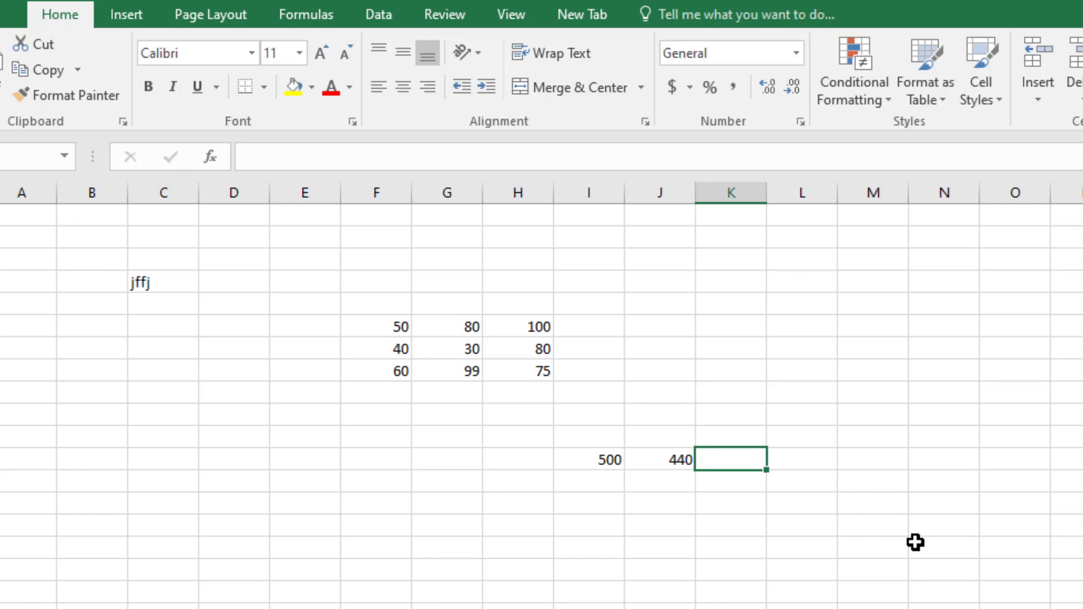
- Multiply I12 by J12 in cell K12 with the formula =I12*J12, and clear the cell
text(=)
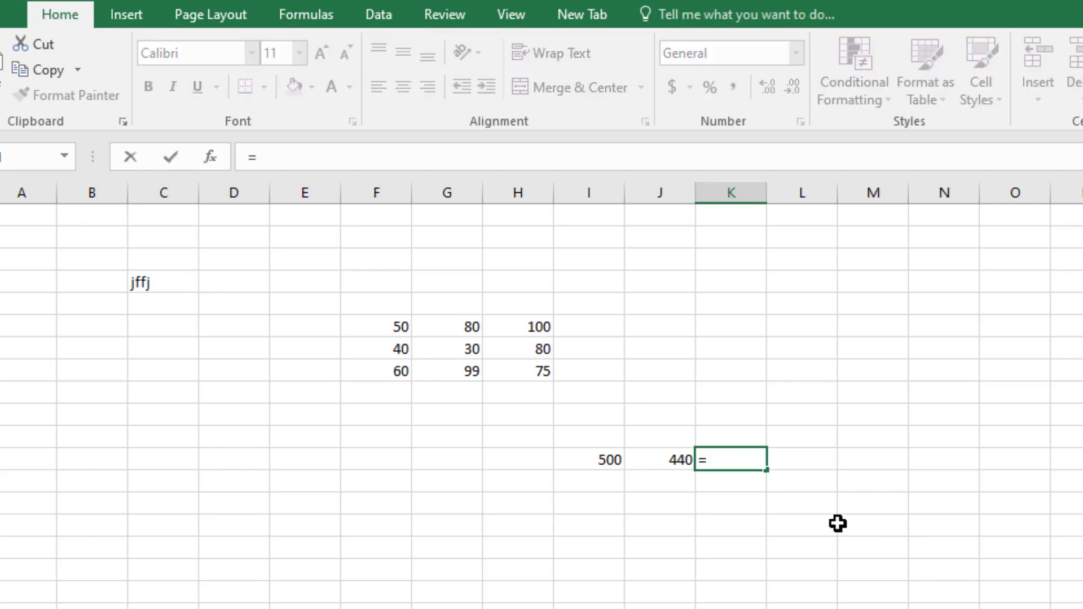
click(613, 458)
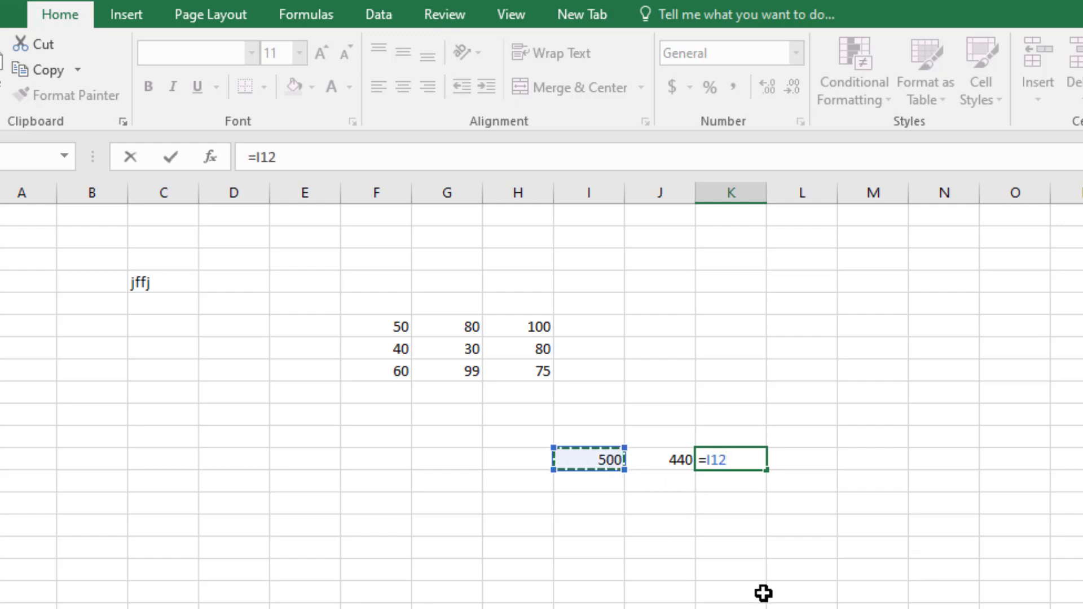
text(*)
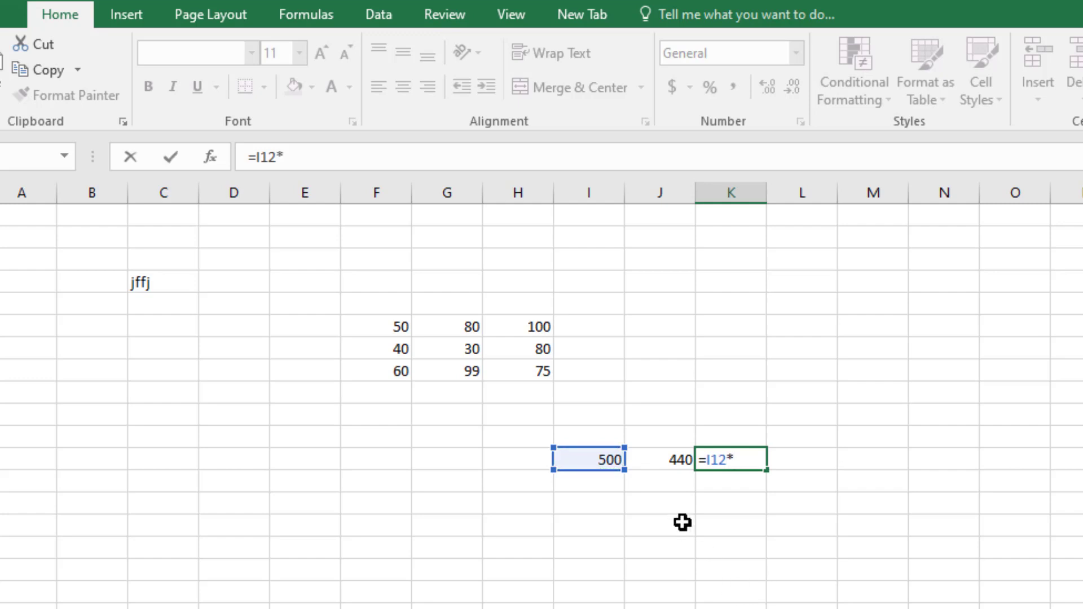
click(663, 466)
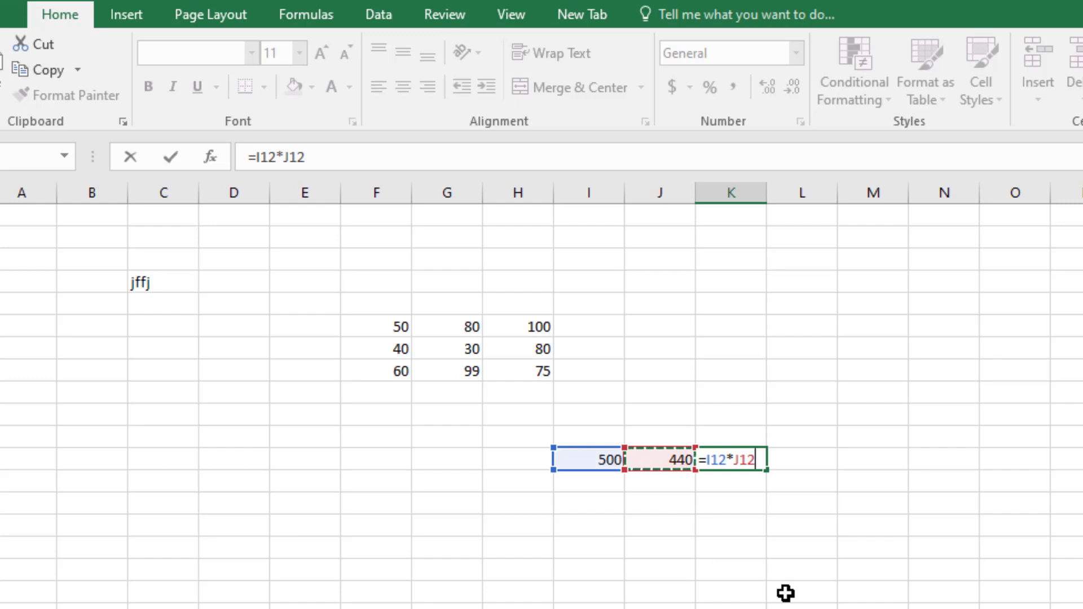
key(Return)
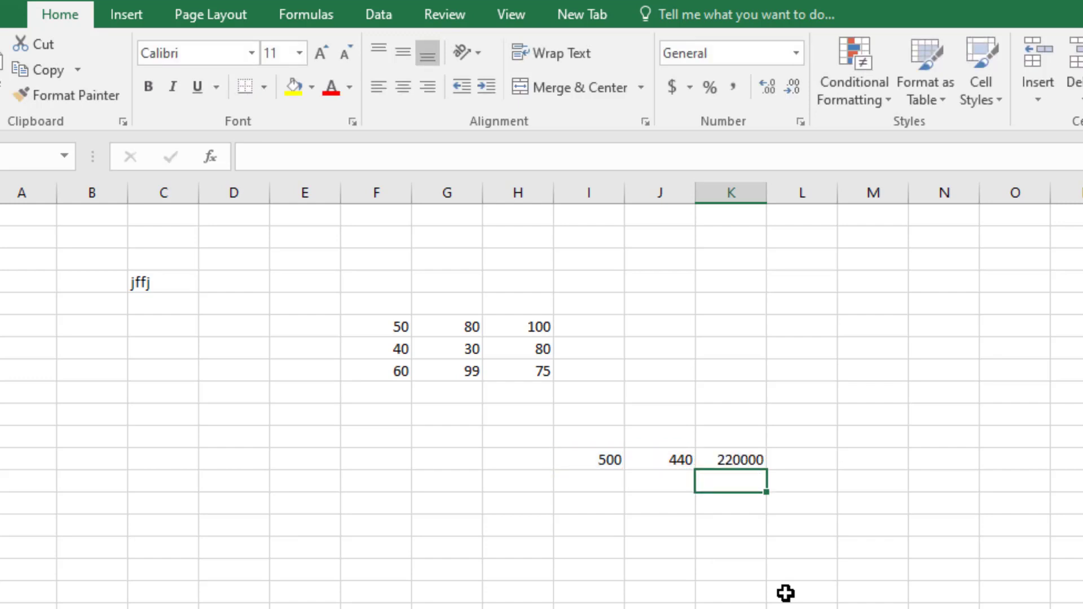
click(730, 460)
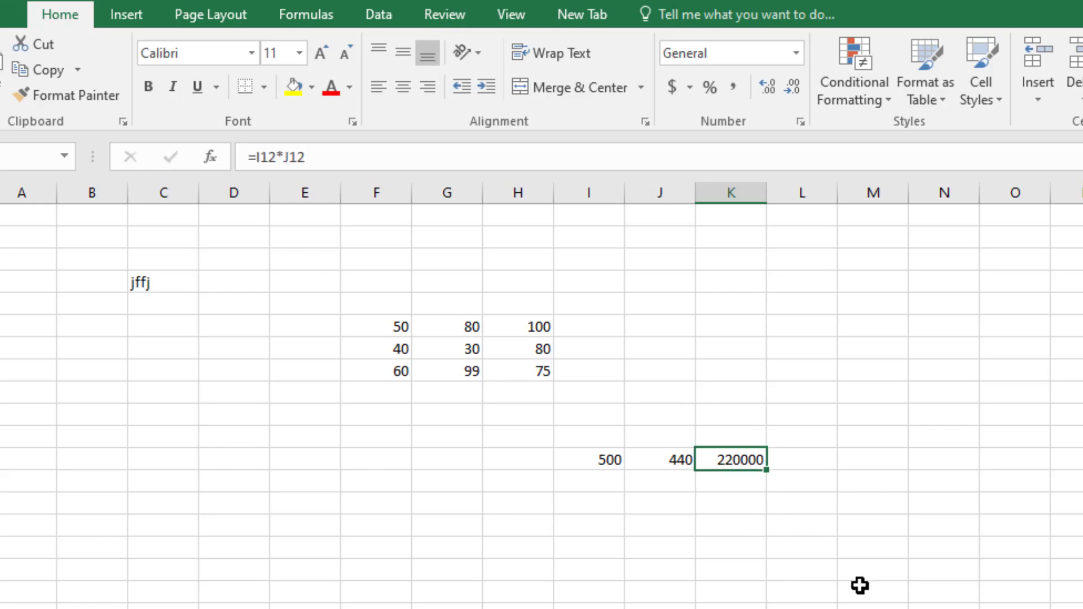
key(Delete)
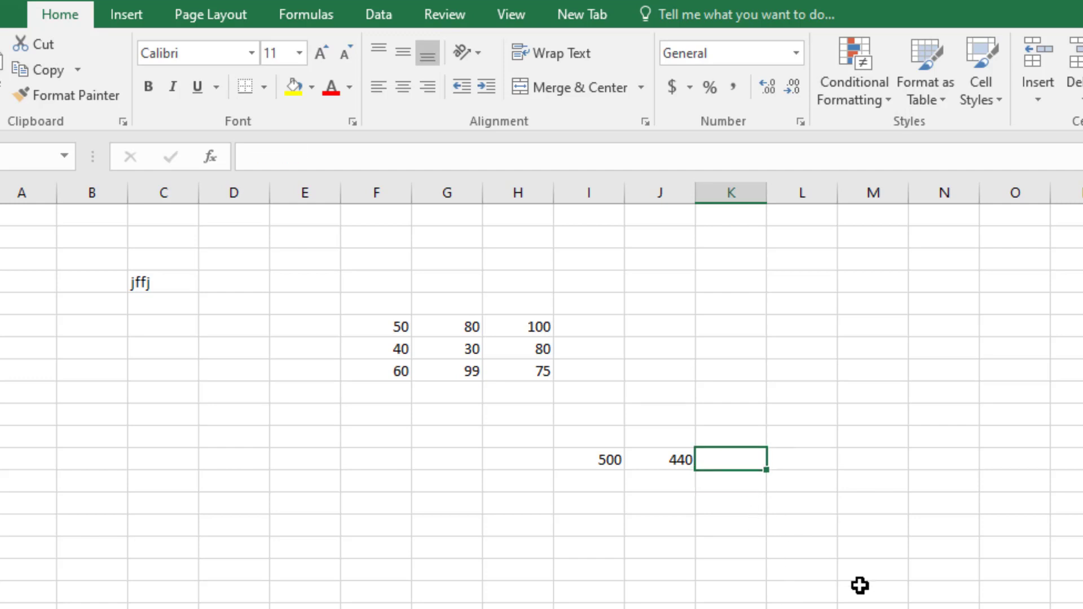
- Divide I12 by J12 in cell K12 with the formula =I12/J12
text(=)
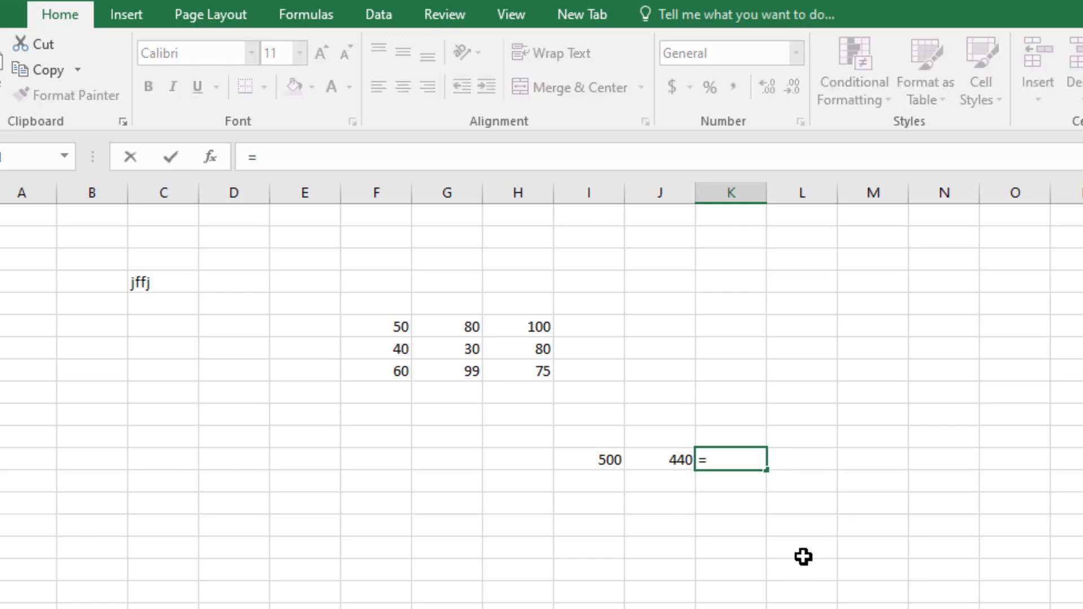
click(612, 460)
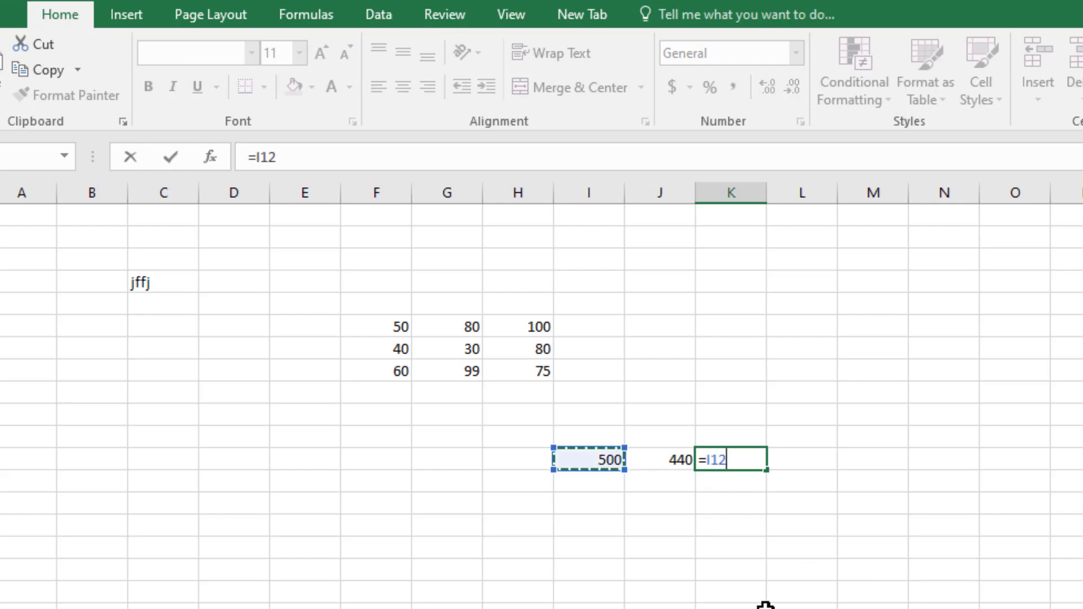
text(/)
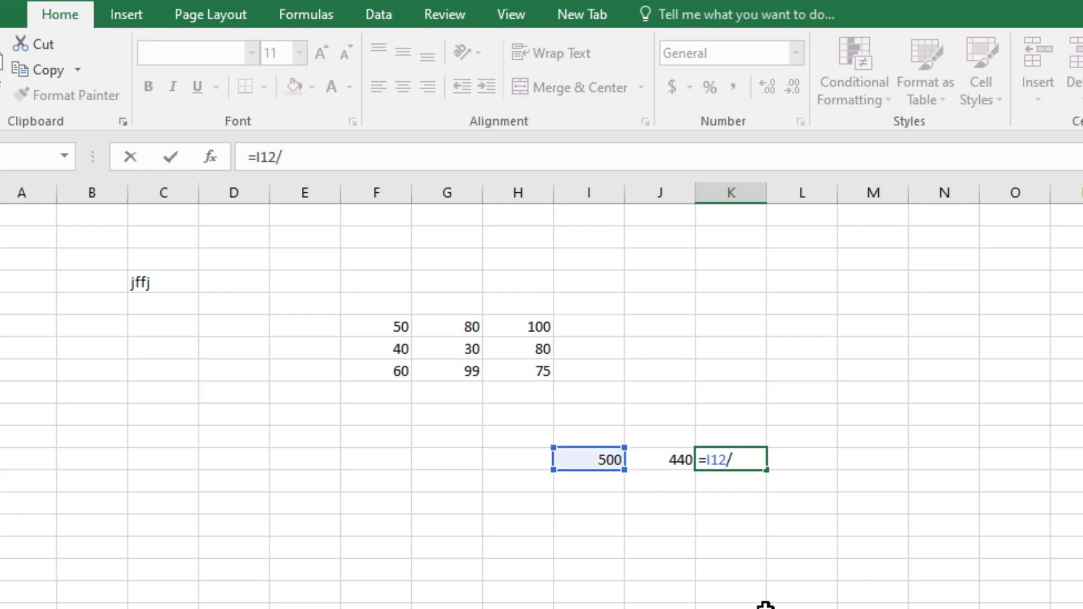
click(664, 458)
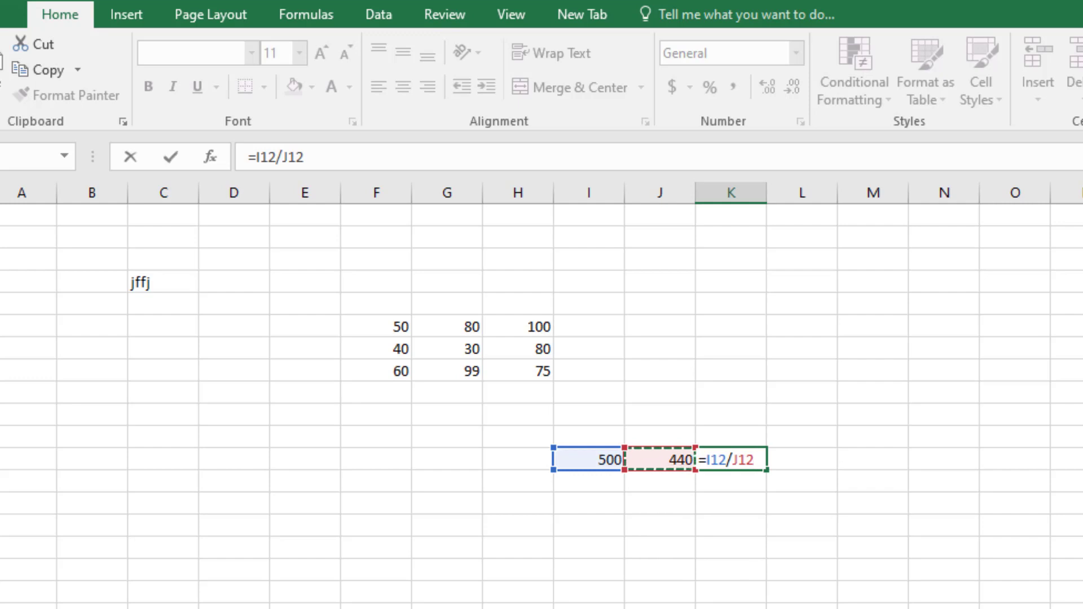
key(Return)
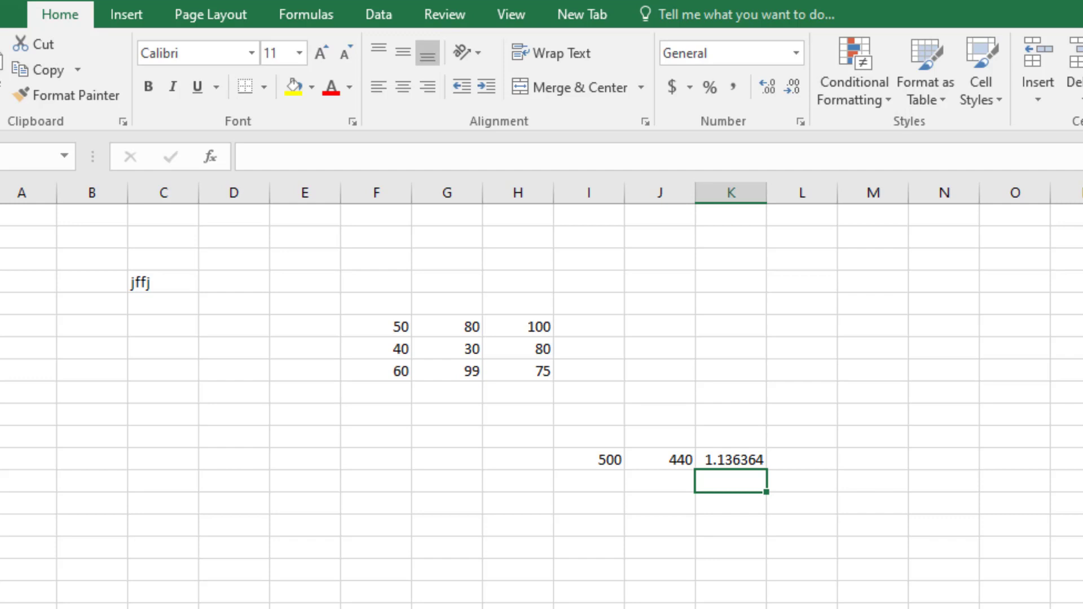
- Clear the contents of the range J12:L15, keeping the value in I12
click(599, 461)
drag(663, 460, 797, 536)
key(Delete)
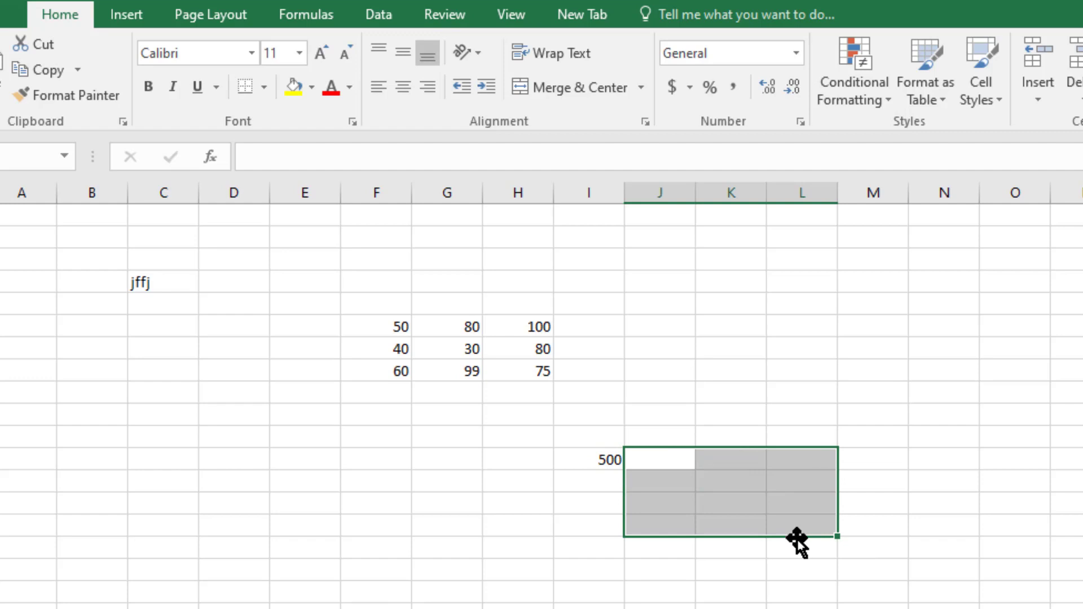
click(759, 592)
- Calculate 20% of I12 in cell J12 with the formula =I12*20%, and clear the cell
click(671, 458)
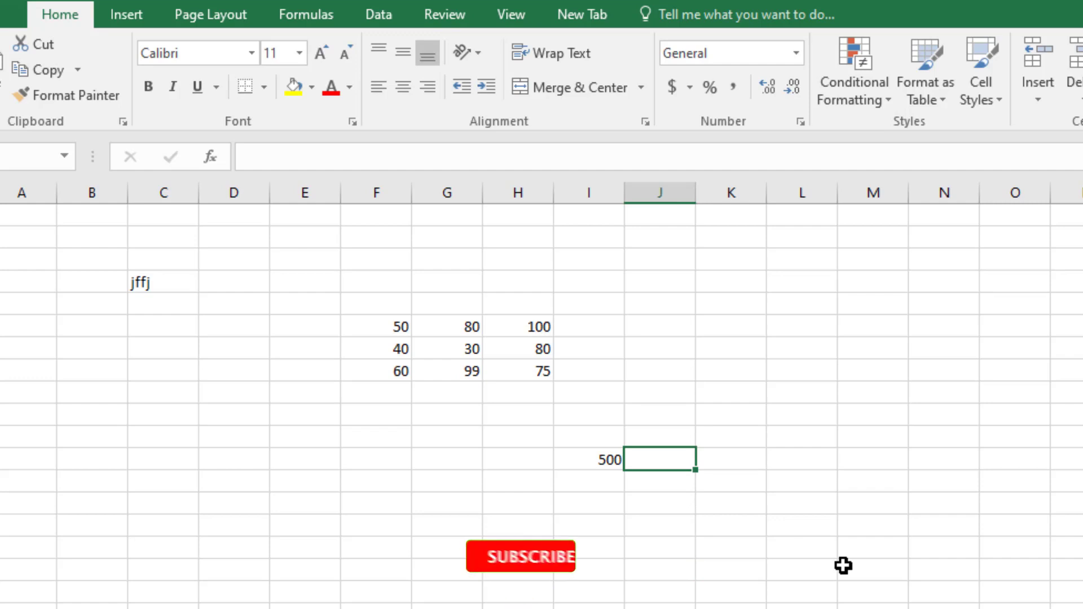
text(=)
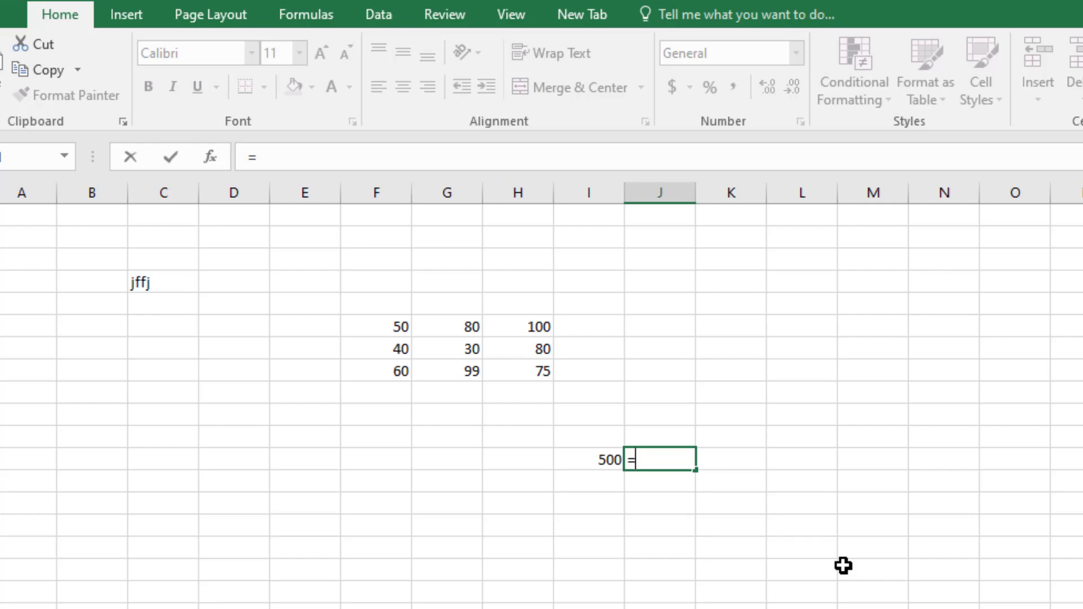
click(593, 459)
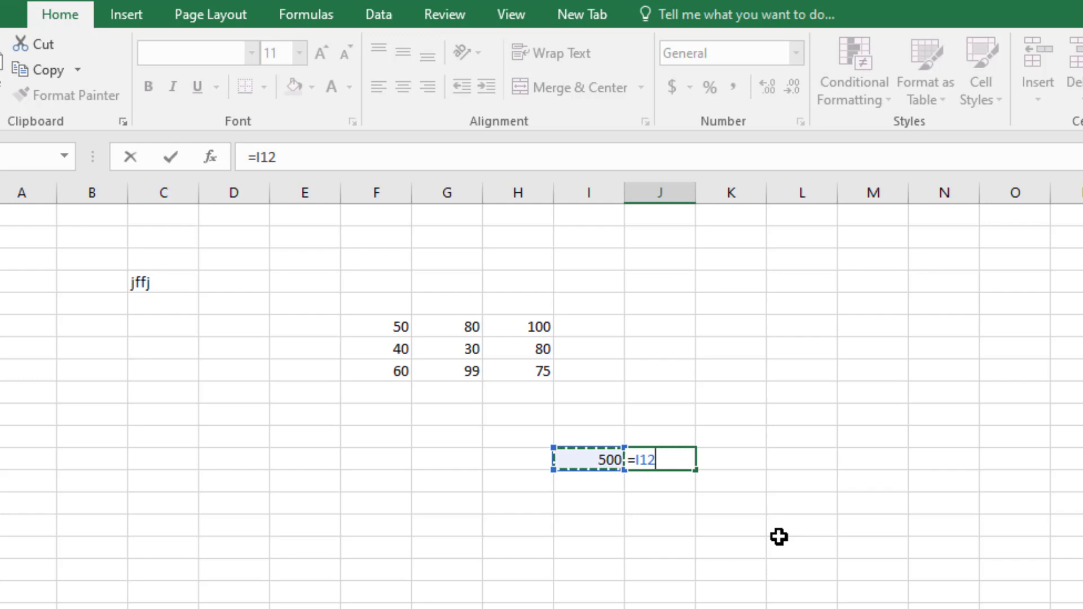
text(*2)
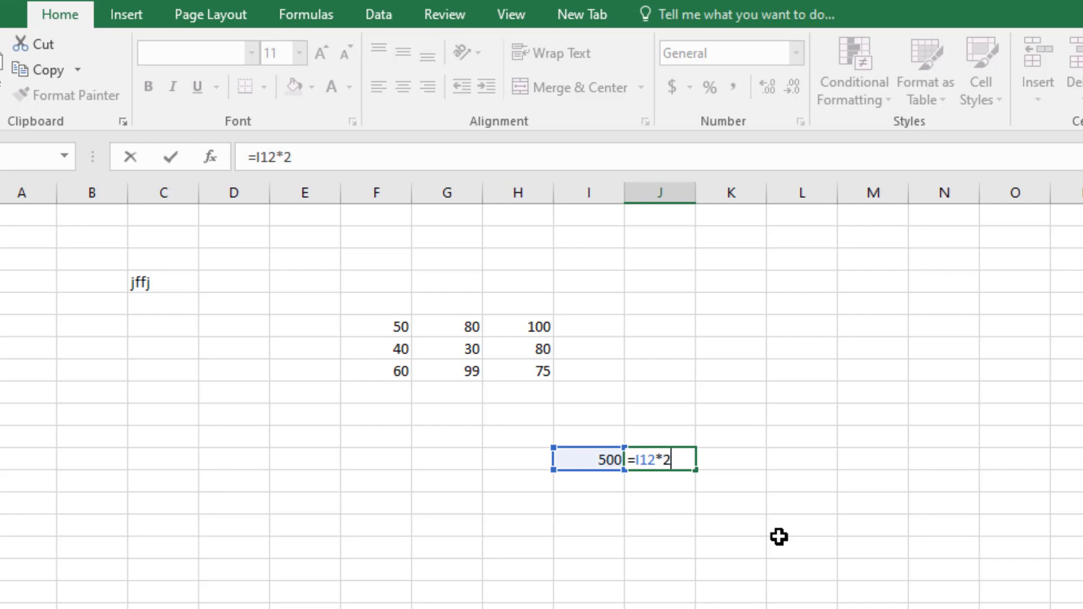
text(0)
text(%)
key(Return)
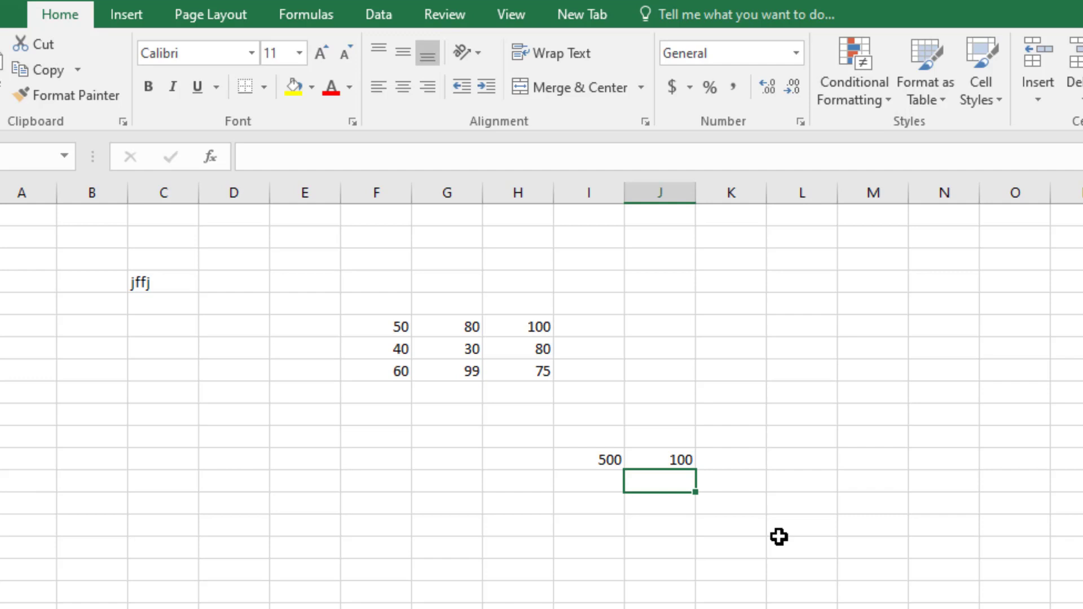
click(679, 457)
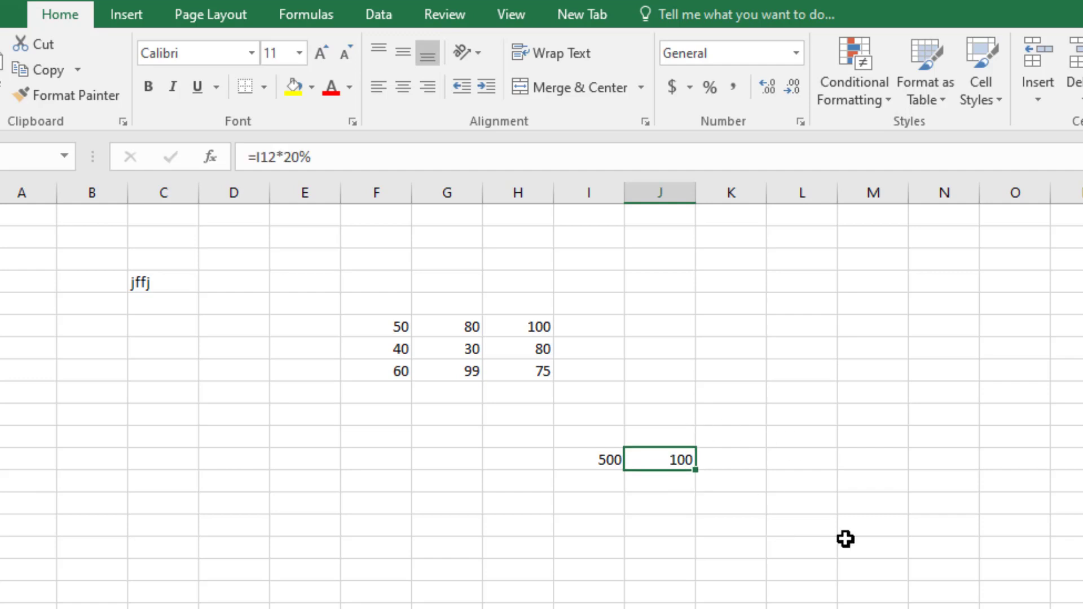
key(Delete)
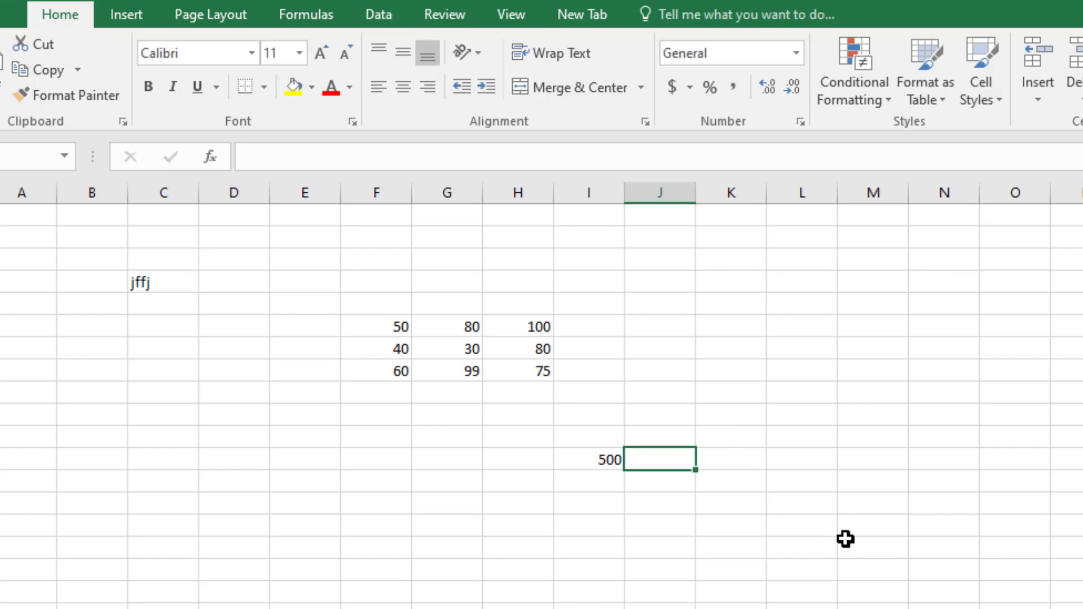